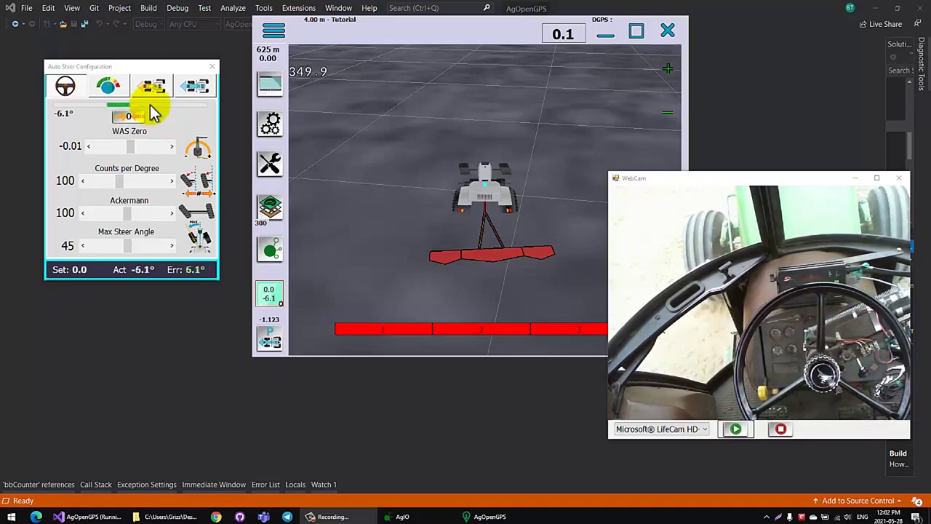
Step: Turn on Invert WAS, send and save it to the steer module, then reopen Auto Steer Configuration
left_click(268, 128)
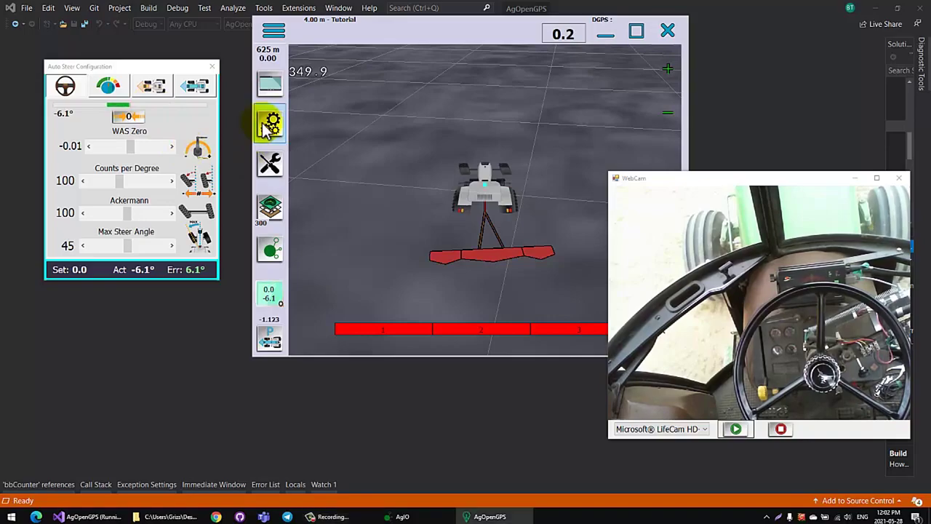
left_click(268, 128)
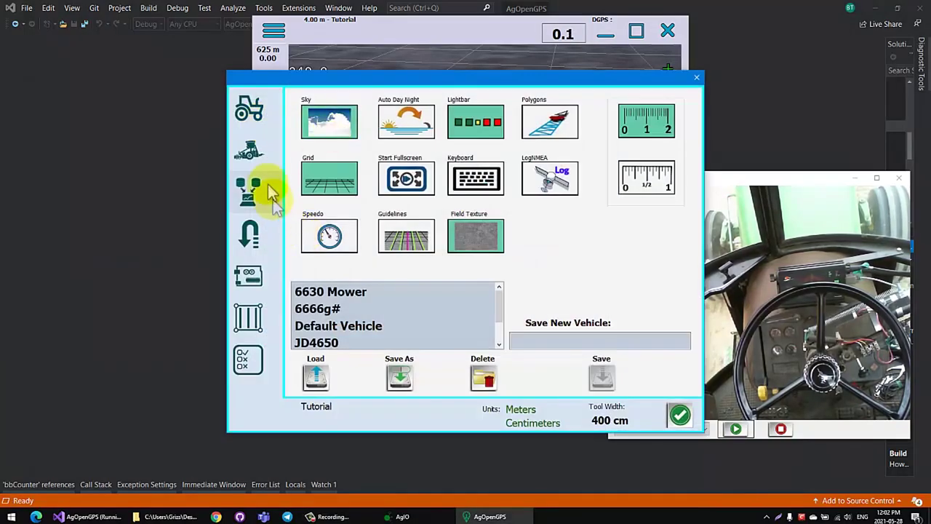
left_click(246, 272)
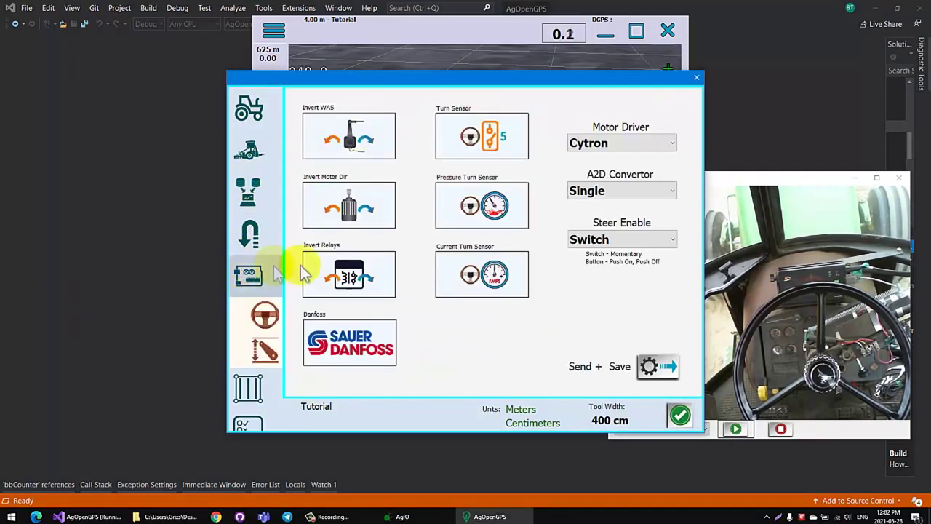
left_click(349, 138)
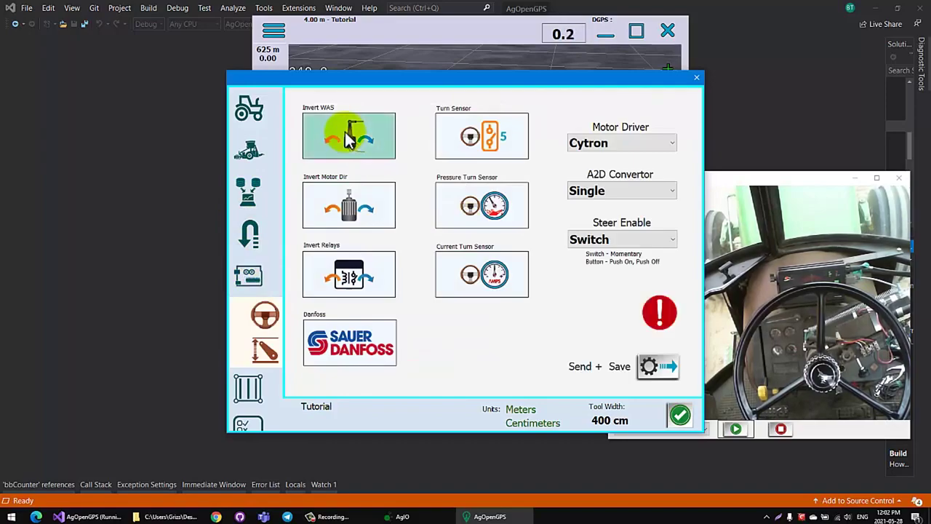
left_click(656, 369)
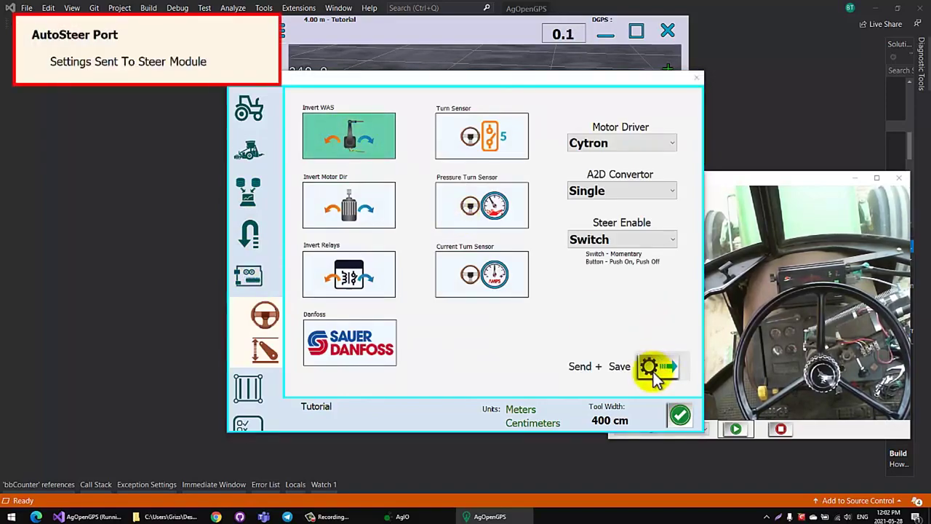
left_click(681, 416)
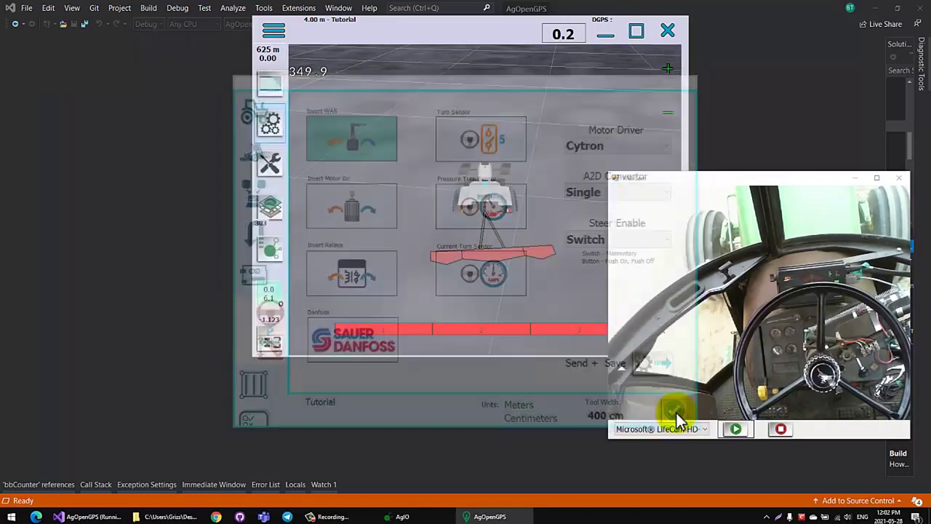
left_click(269, 293)
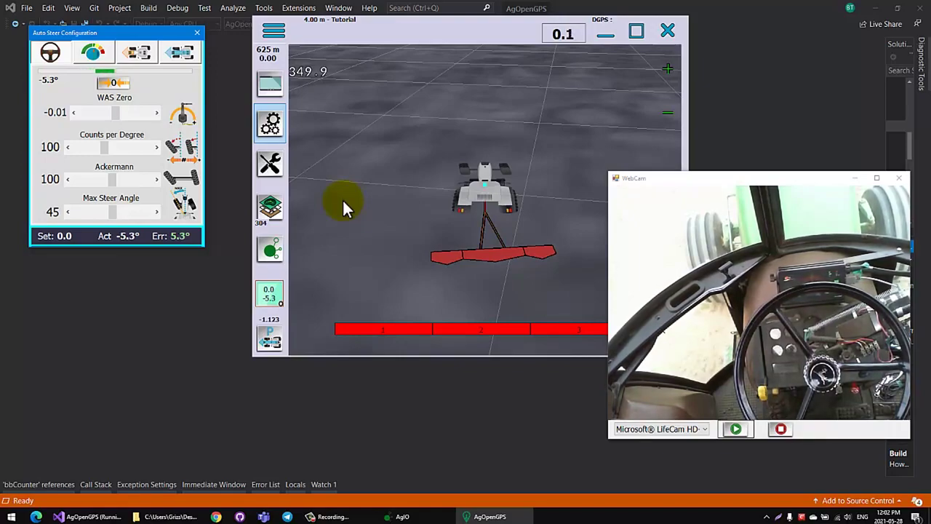
Step: Zero the wheel angle sensor with the wheels straight, then re-zero it after re-centering to -0.64
left_click(179, 108)
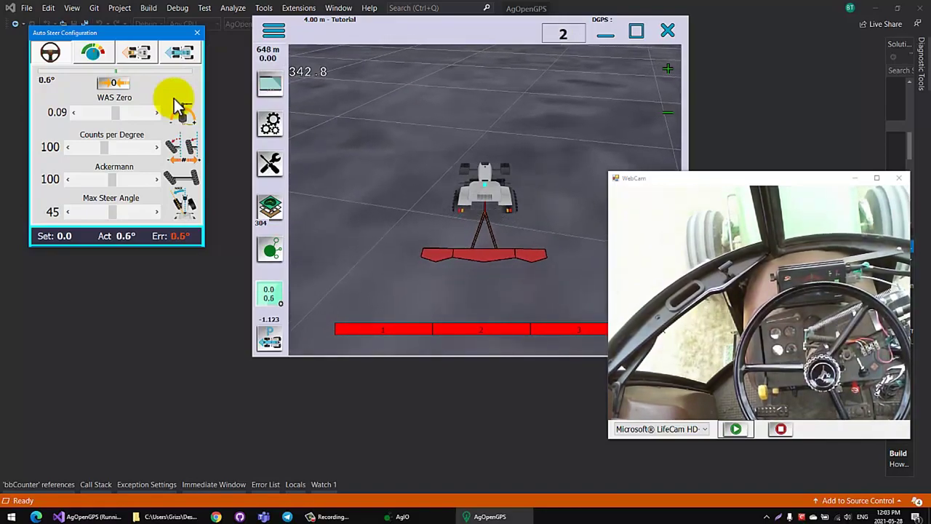
left_click(114, 85)
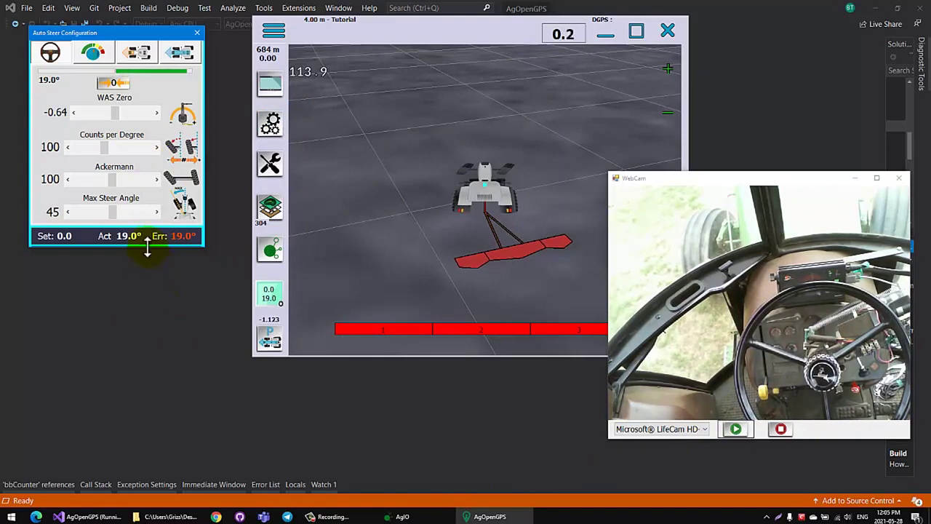
Step: Expand the panel to the steering test section, record a turning circle, and tune Counts per Degree from 100 to about 125
left_click_drag(148, 250, 150, 359)
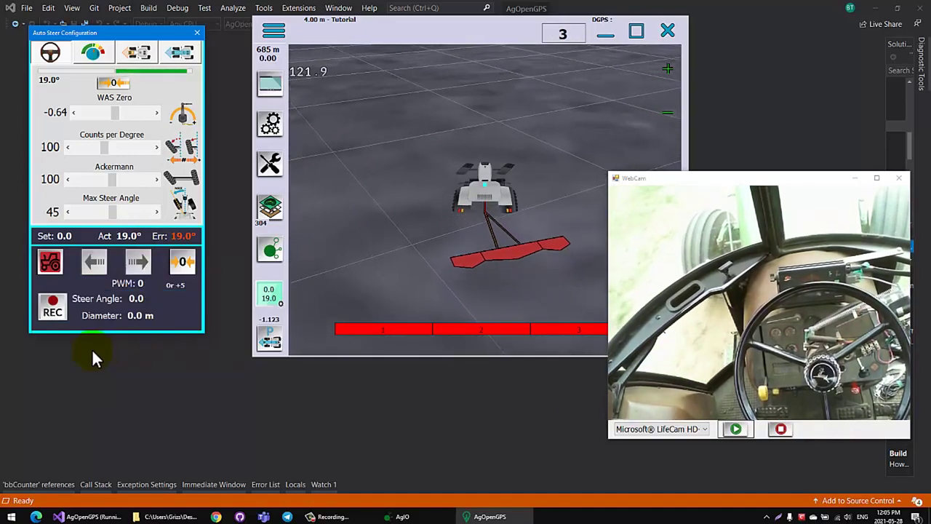
left_click(56, 306)
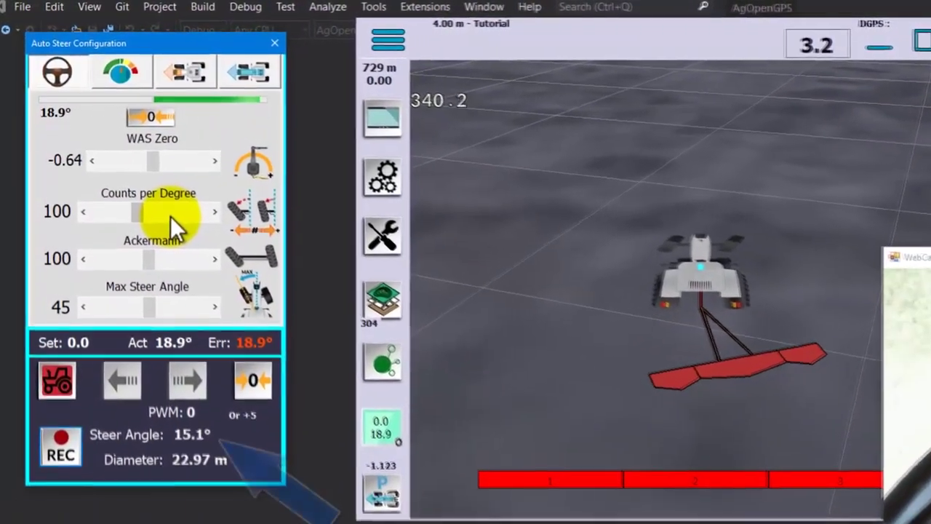
left_click(170, 216)
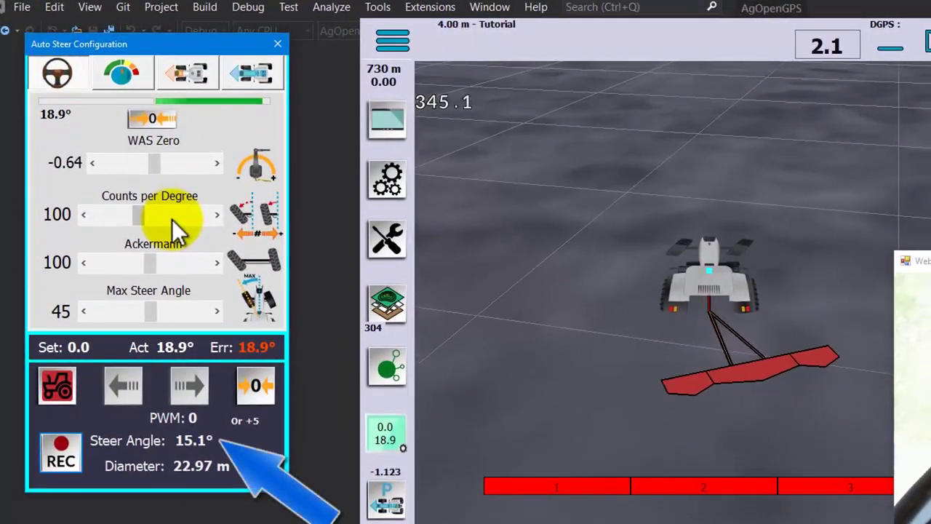
left_click_drag(172, 219, 171, 219)
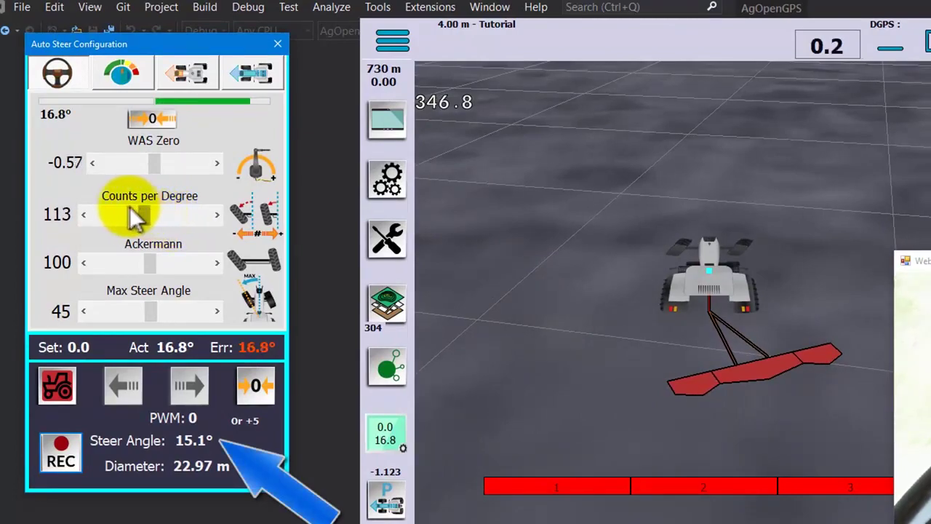
left_click(203, 216)
left_click(202, 215)
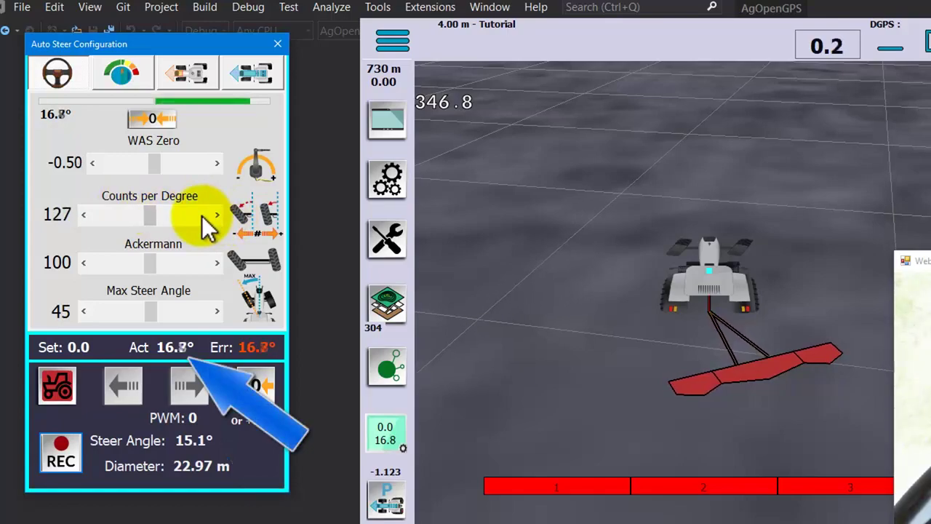
left_click(84, 215)
left_click(85, 214)
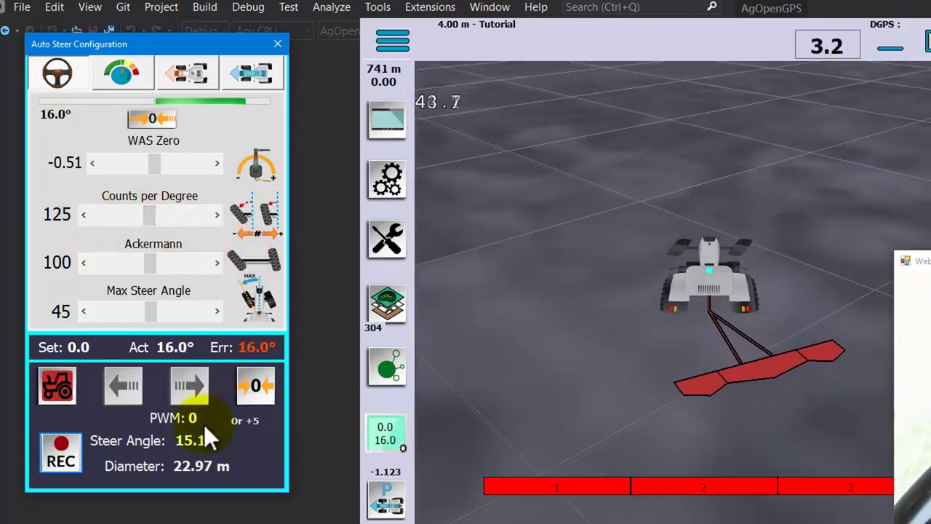
Step: Record another turning circle and fine-tune Counts per Degree to 123, then 124
left_click(63, 454)
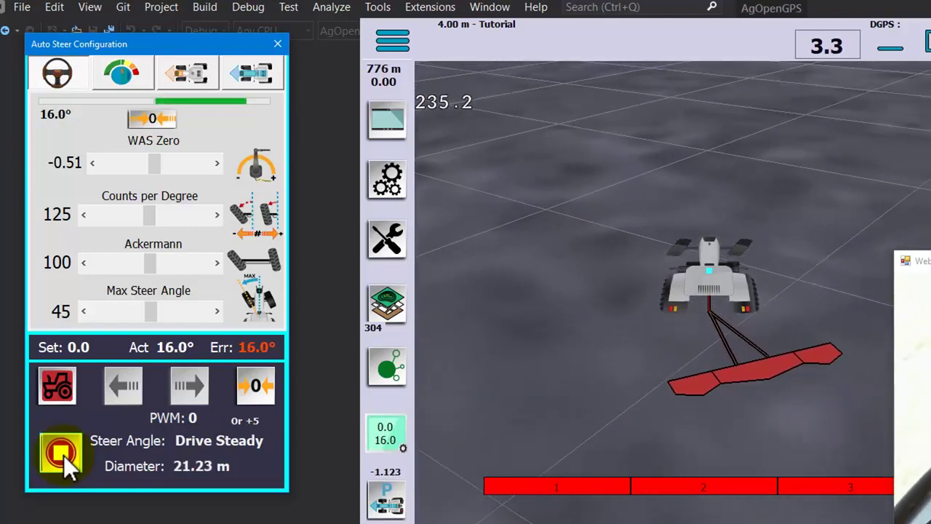
left_click(63, 455)
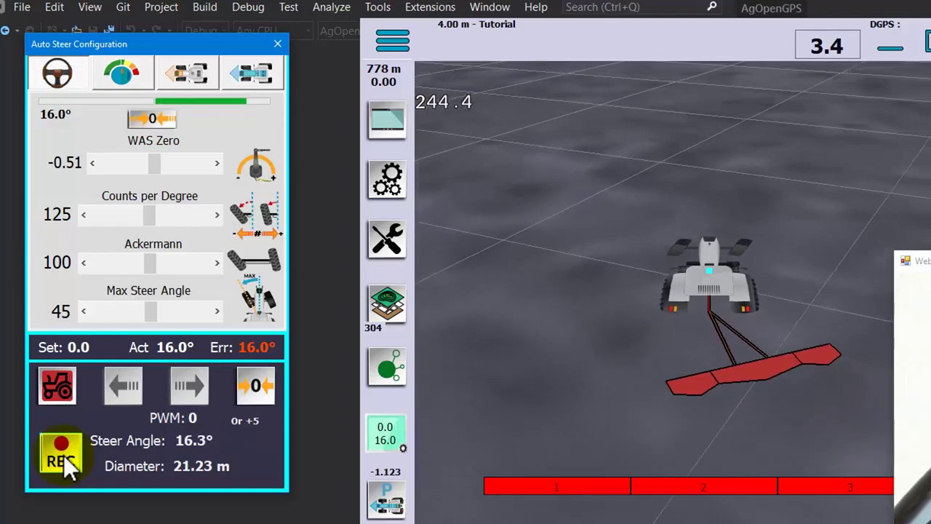
left_click(80, 215)
left_click(80, 216)
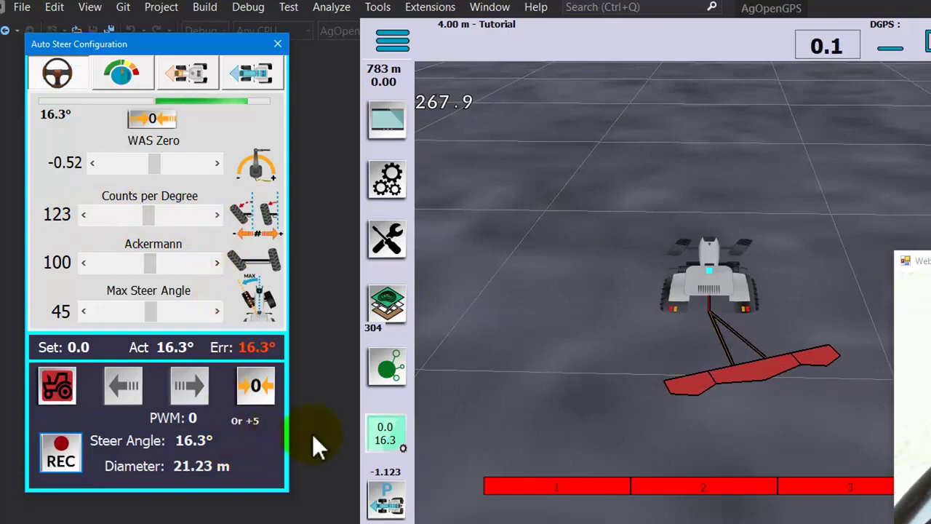
left_click(216, 216)
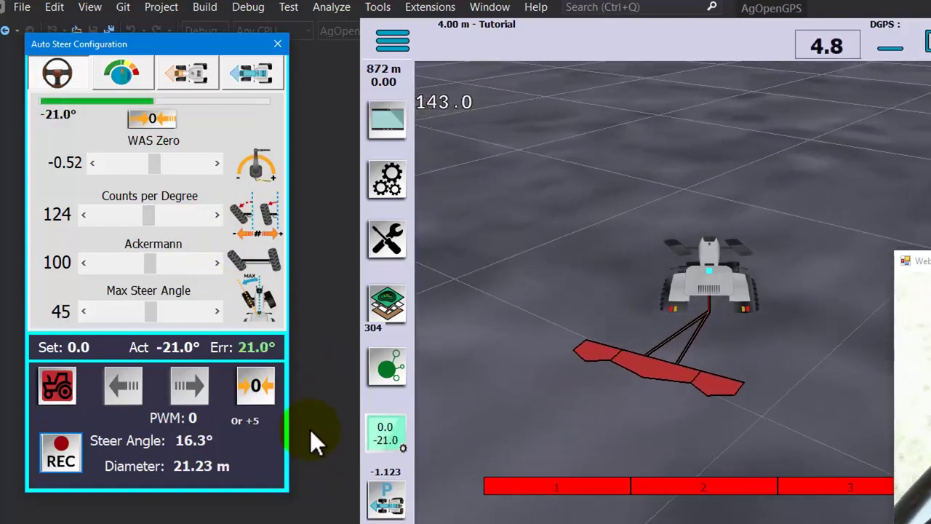
Step: Record another turning circle, lower Ackermann to 89 and Max Steer Angle to 21, and enable steering for testing
left_click(73, 450)
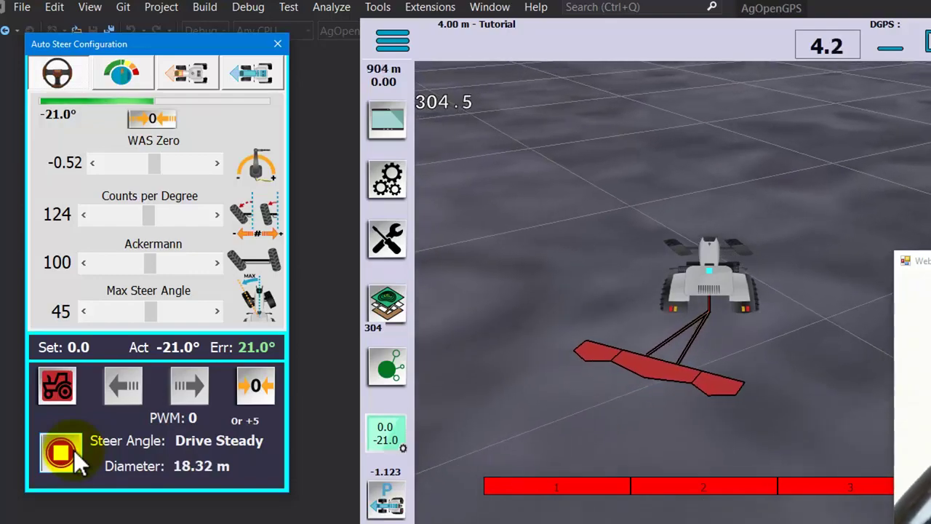
left_click(74, 449)
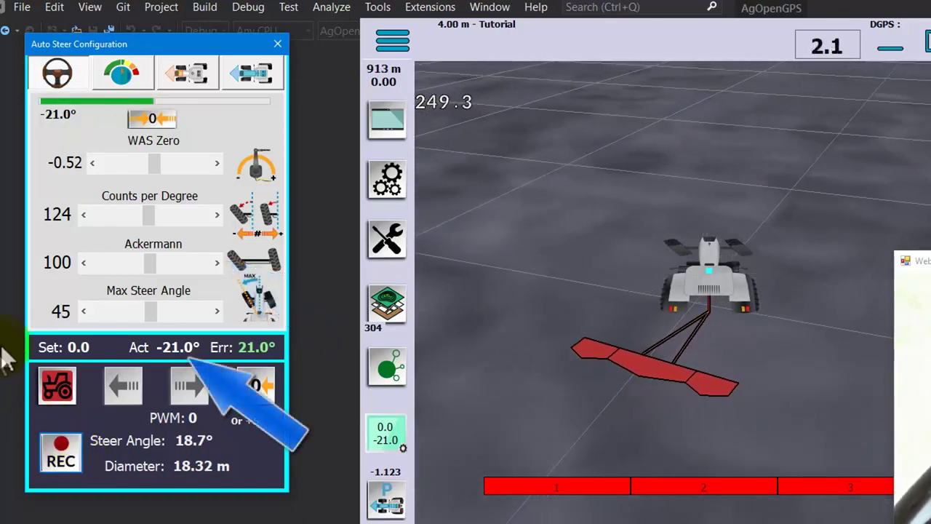
left_click(101, 262)
left_click(101, 262)
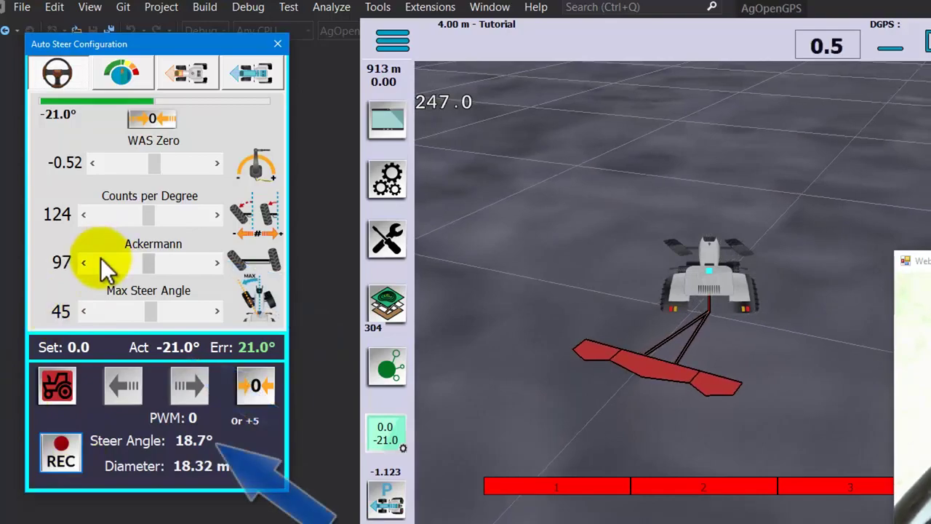
left_click(100, 262)
left_click(101, 262)
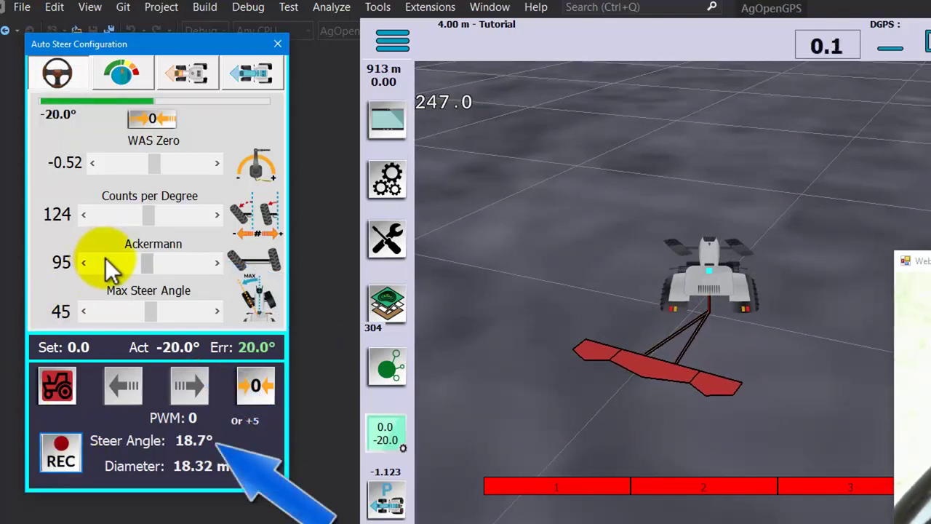
left_click_drag(149, 267, 179, 271)
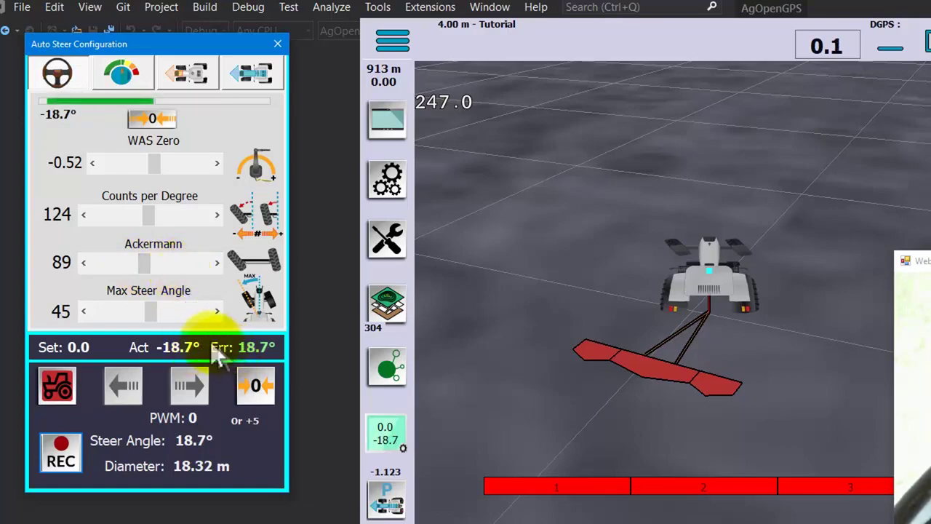
left_click_drag(154, 312, 110, 305)
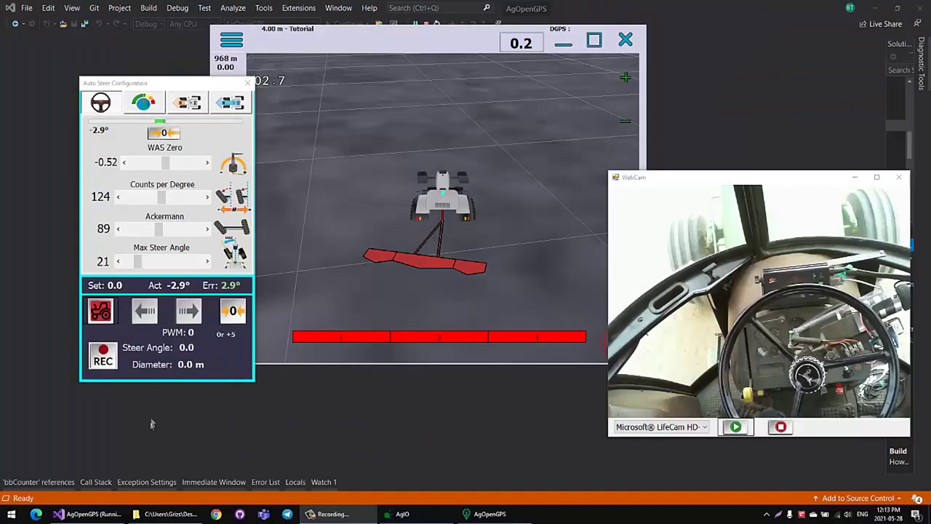
left_click(106, 313)
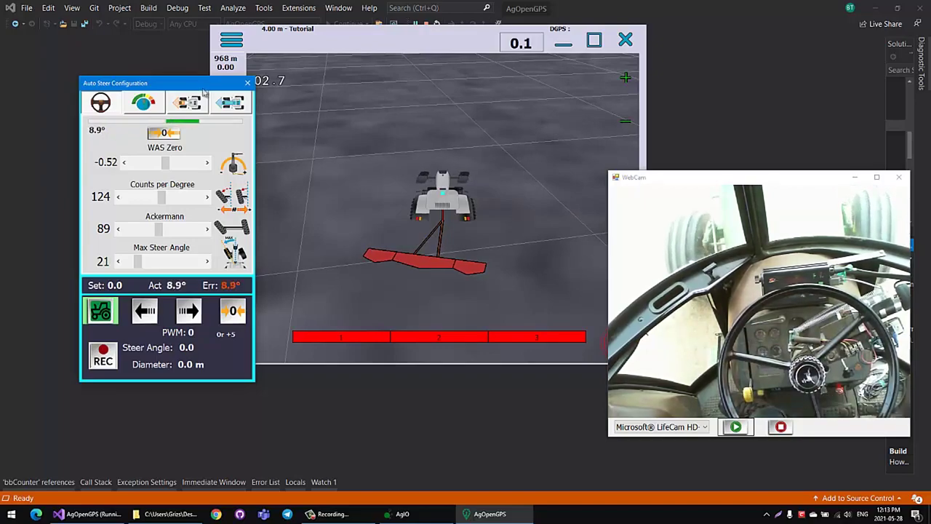
Step: Move the Auto Steer Configuration panel to the top-left corner and open the vehicle settings
left_click_drag(193, 86, 144, 64)
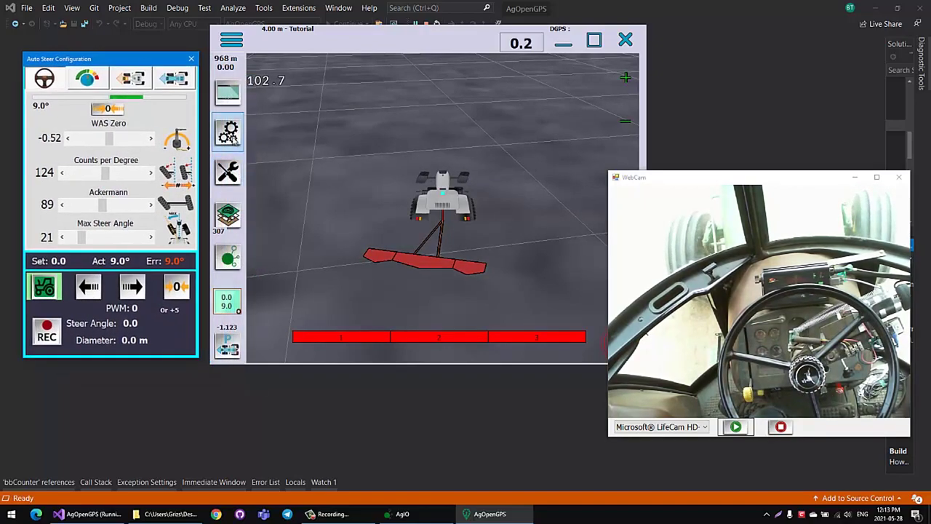
left_click(234, 141)
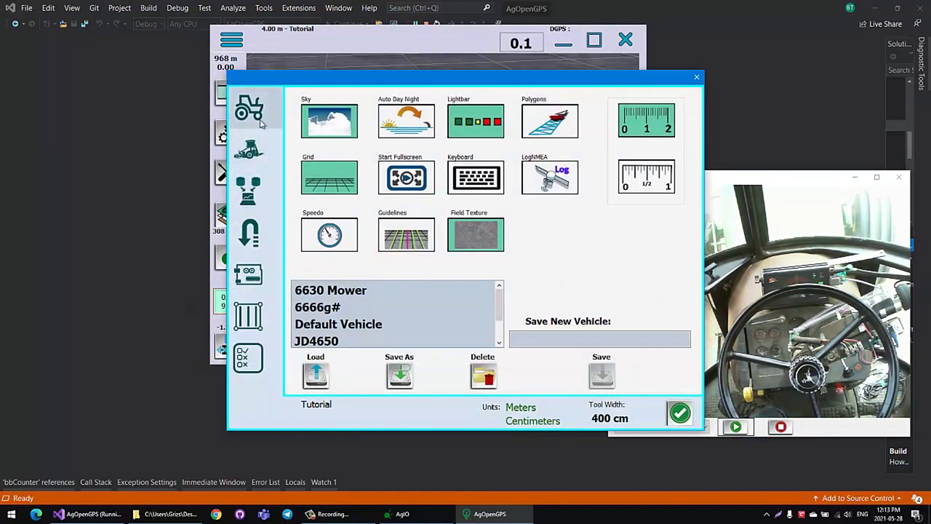
Step: Turn on Invert Motor Dir in the steering hardware settings, close them, and enable steer testing
left_click(248, 275)
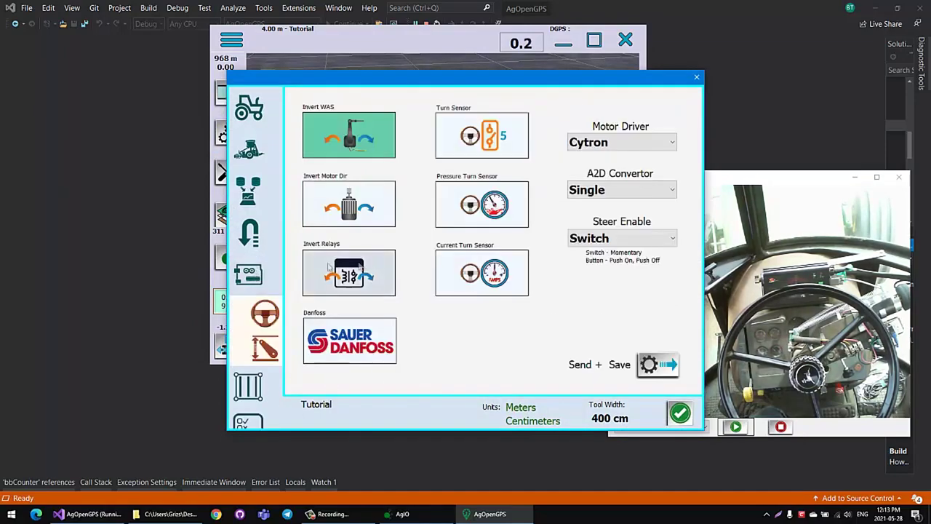
left_click(355, 214)
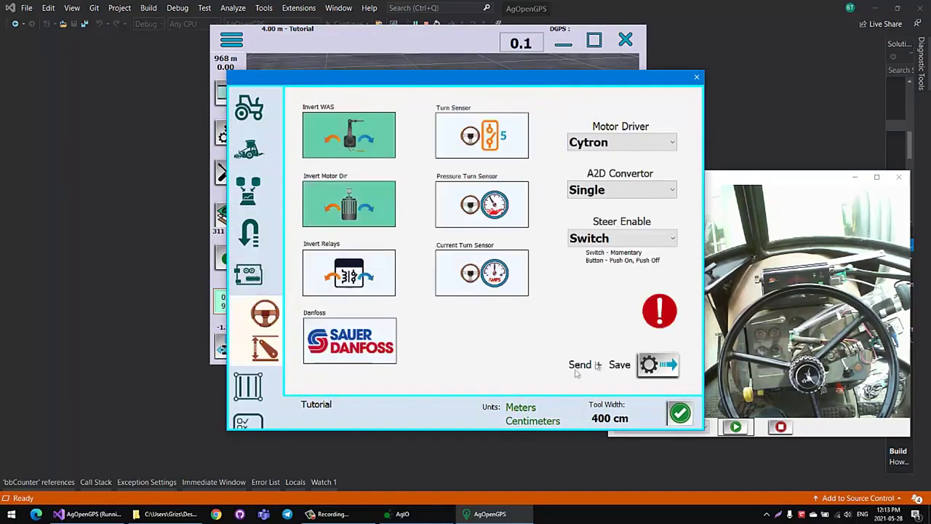
left_click(681, 413)
left_click(41, 249)
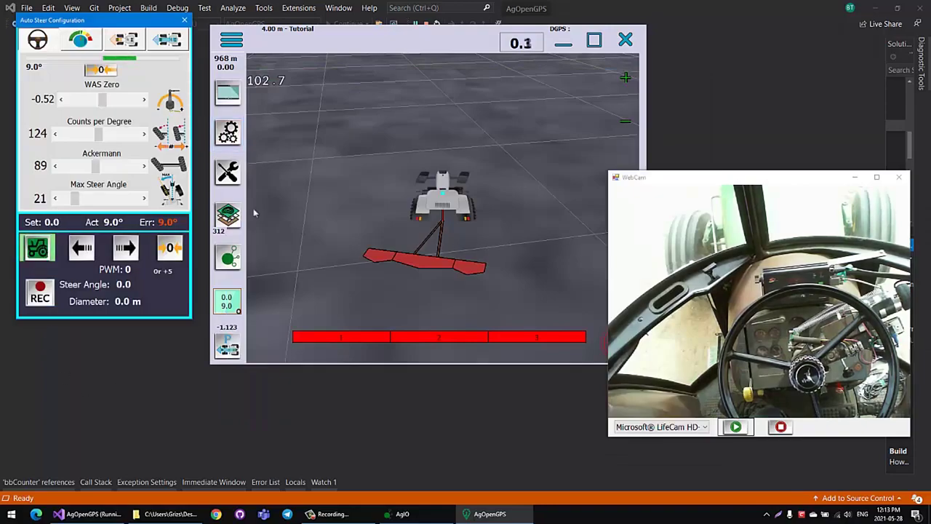
left_click(300, 205)
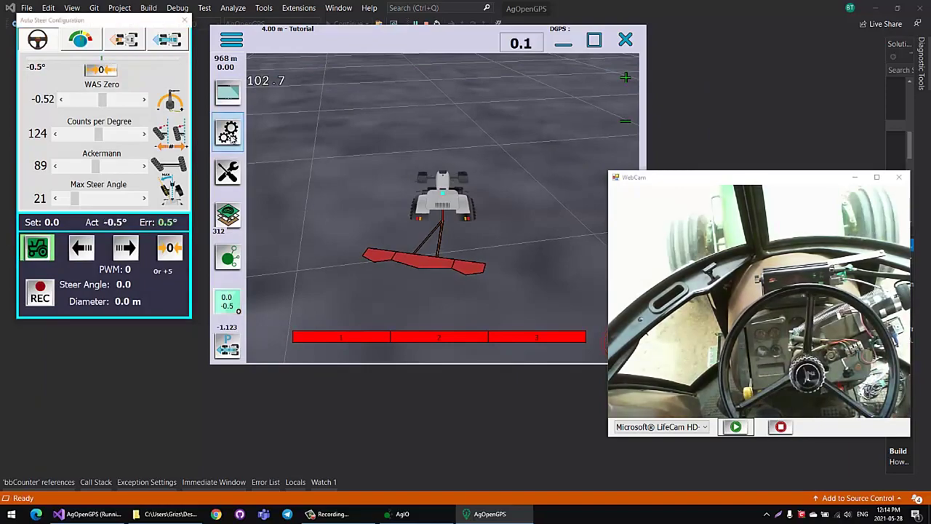
left_click(229, 134)
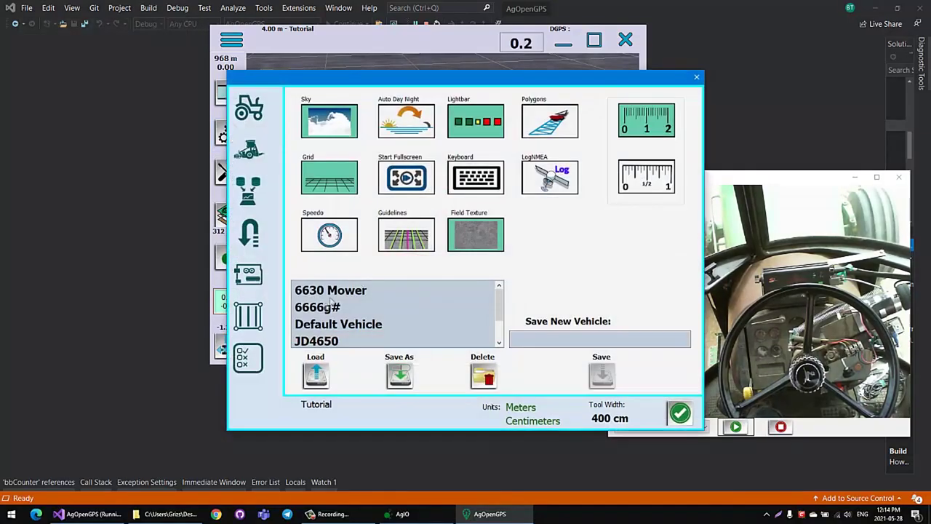
Step: Toggle Invert Motor Dir, send and save it to the steer module, and reopen the expanded Auto Steer panel
left_click(248, 274)
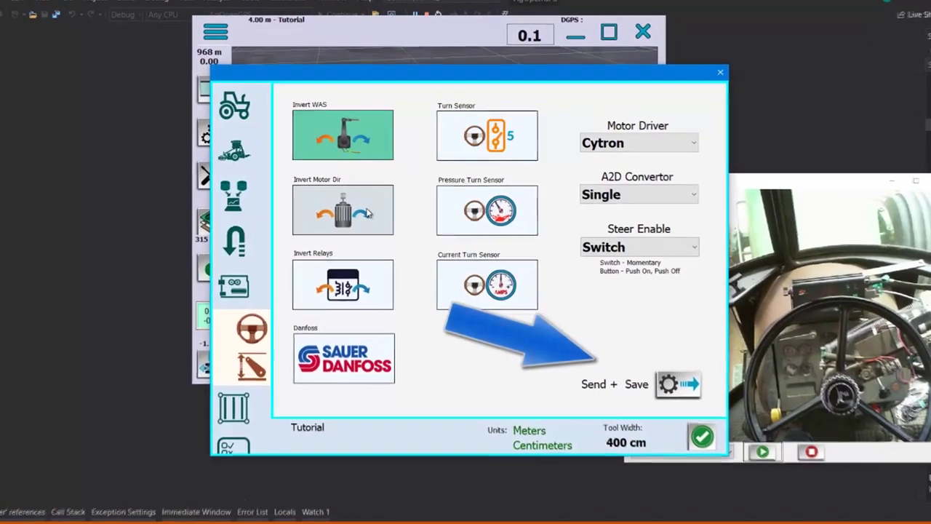
left_click(368, 212)
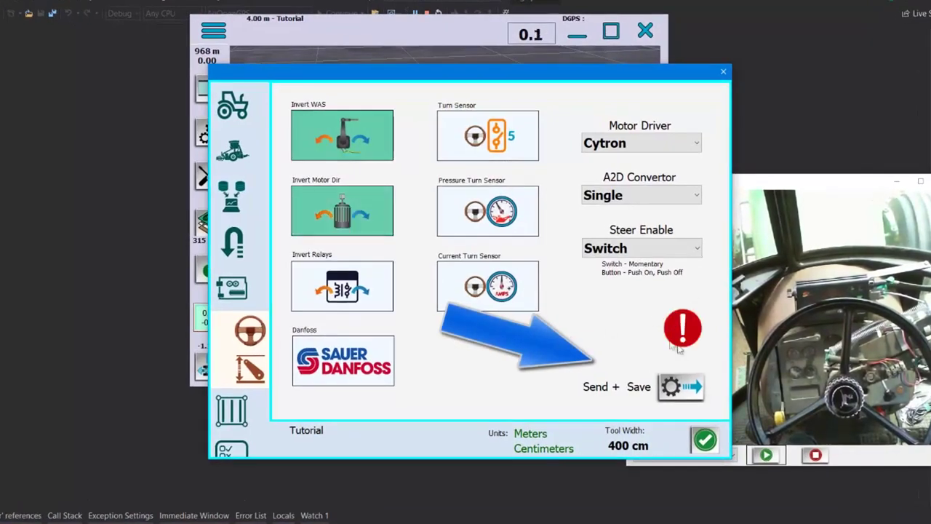
left_click(682, 389)
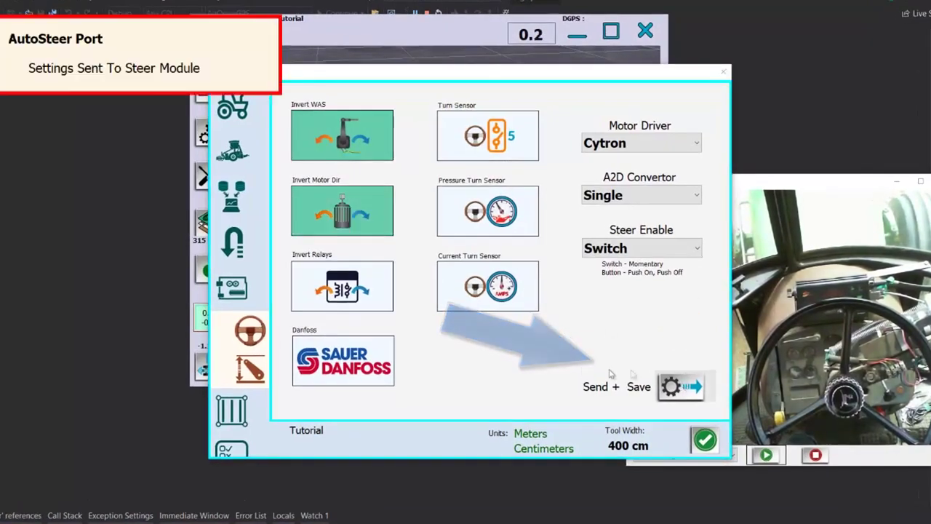
left_click(705, 440)
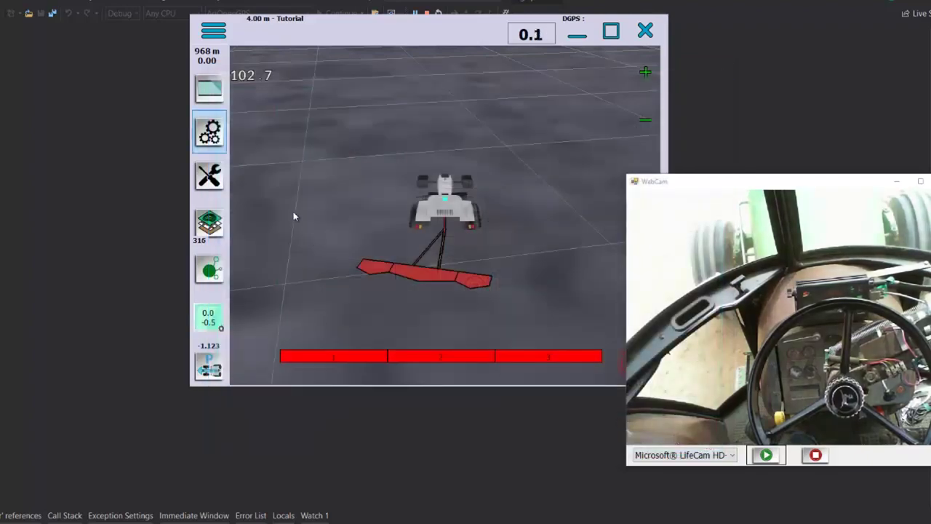
left_click(214, 320)
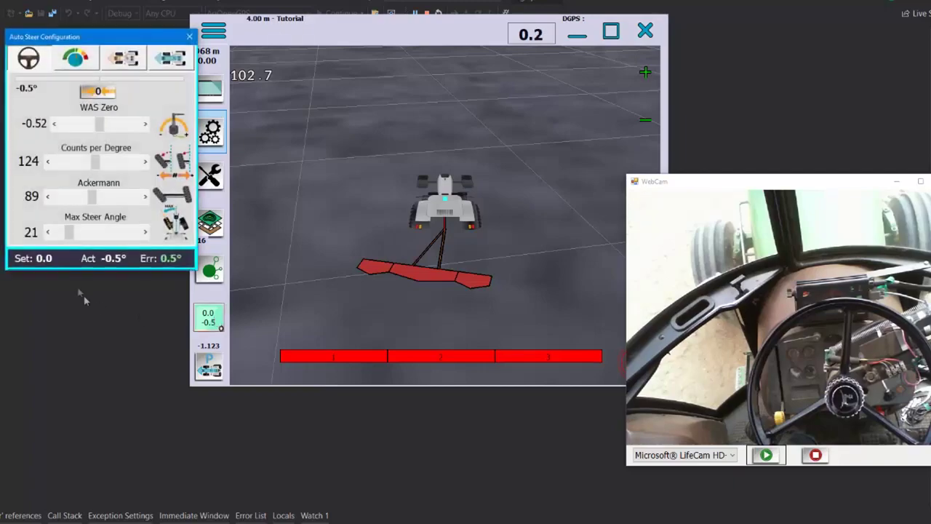
left_click_drag(85, 269, 93, 391)
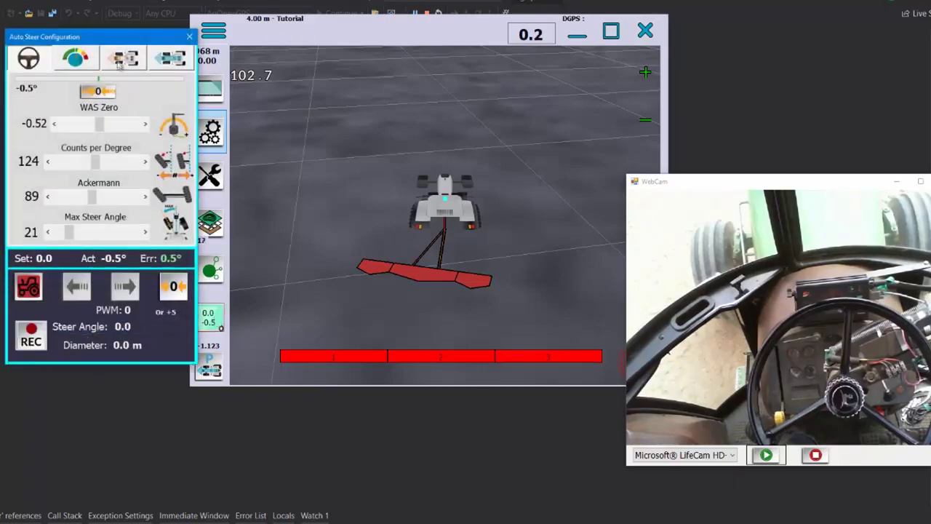
Step: Shift the Auto Steer panel slightly left, enable steer testing, and bring up the gain settings tab
left_click_drag(113, 45, 87, 49)
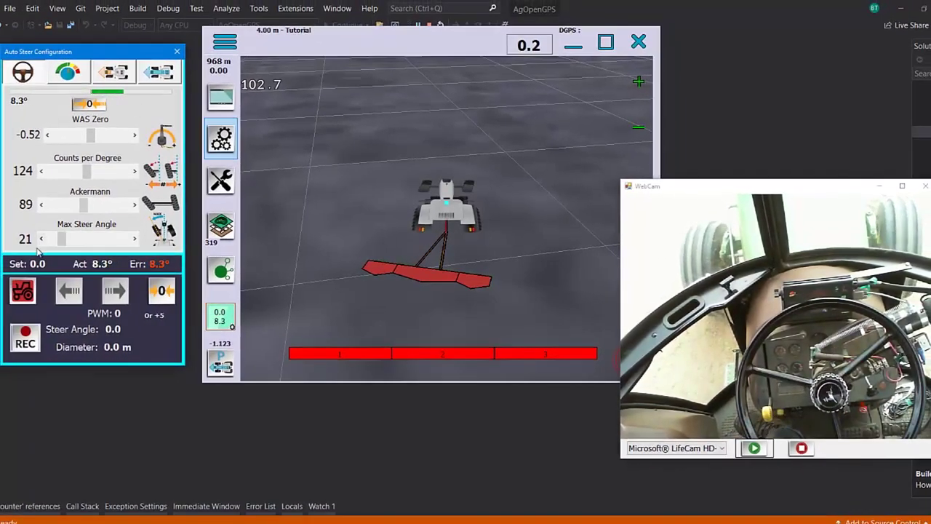
left_click(22, 291)
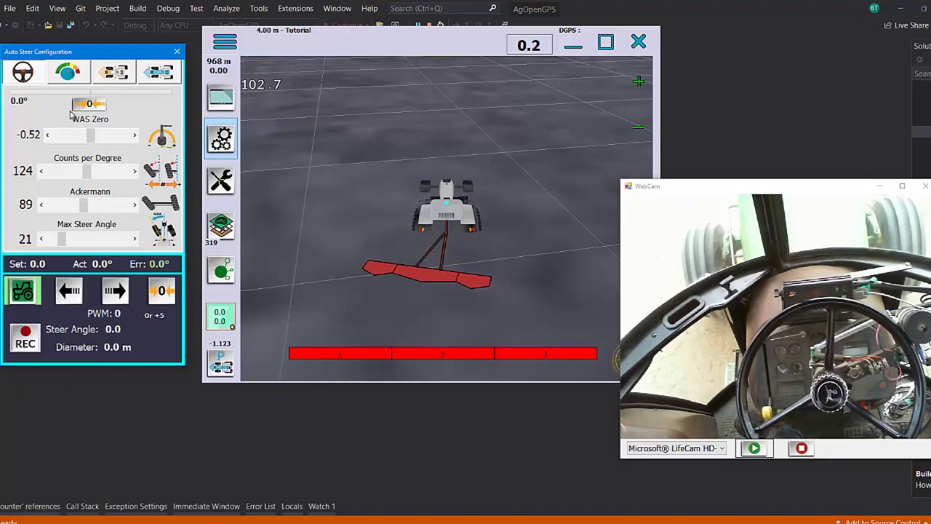
left_click(76, 79)
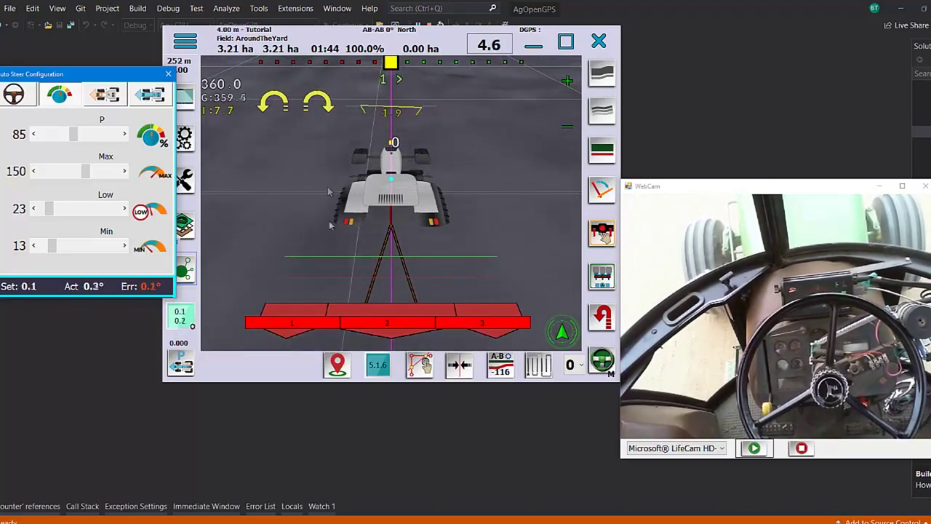
Step: Open the Edit AB Line window with its 20 cm nudge step
left_click(496, 366)
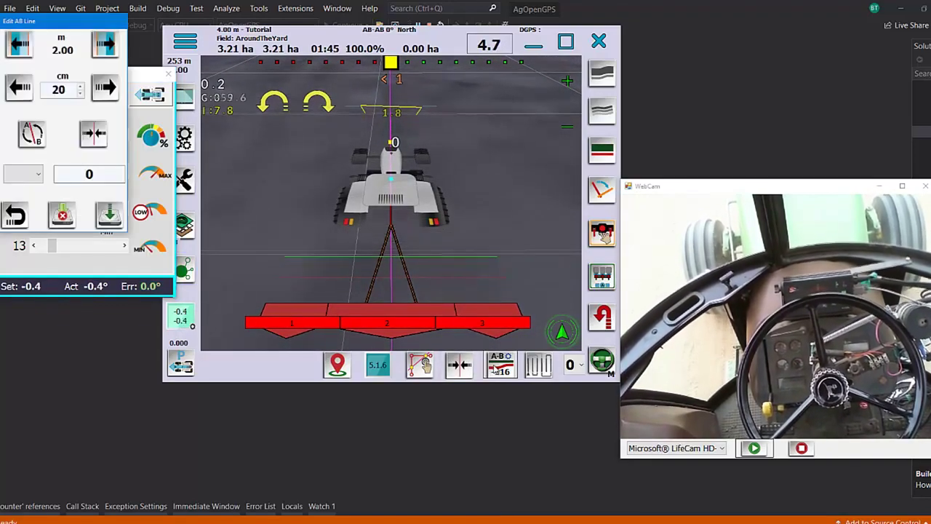
Step: Nudge the AB line left and back right, raising the P gain to 167 and the Min gain
left_click_drag(56, 23, 64, 297)
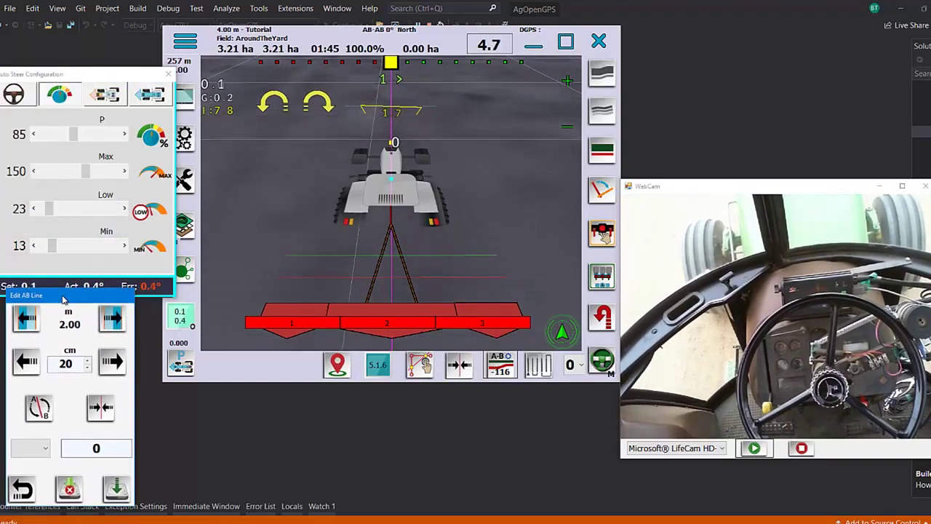
left_click(26, 361)
left_click(26, 362)
left_click(26, 362)
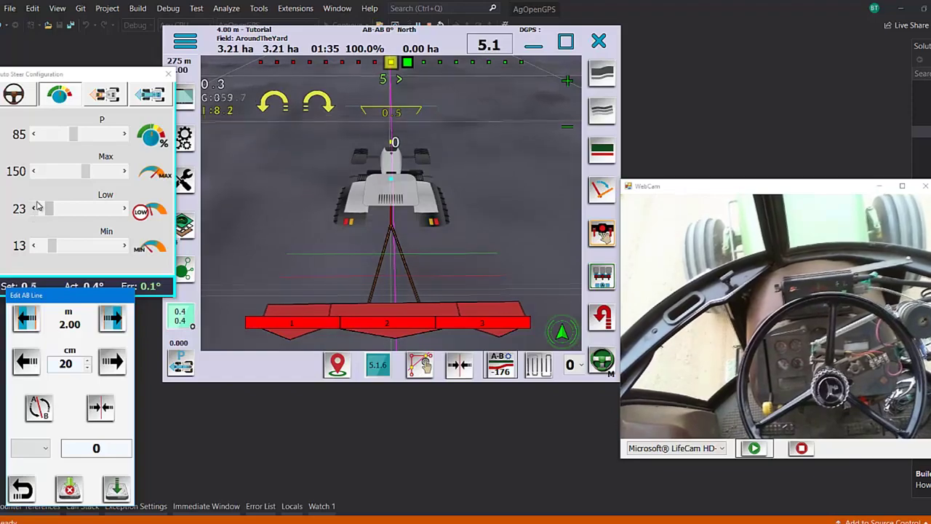
left_click_drag(73, 134, 103, 136)
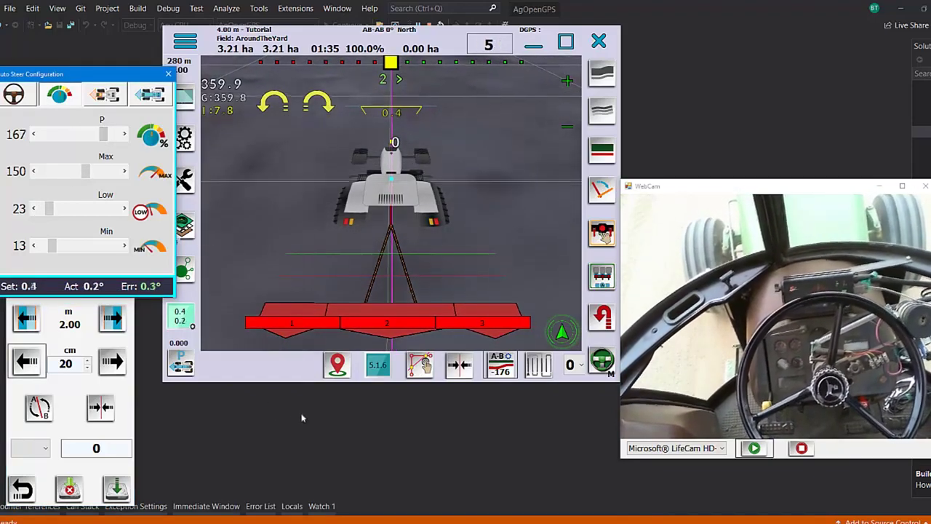
left_click(124, 368)
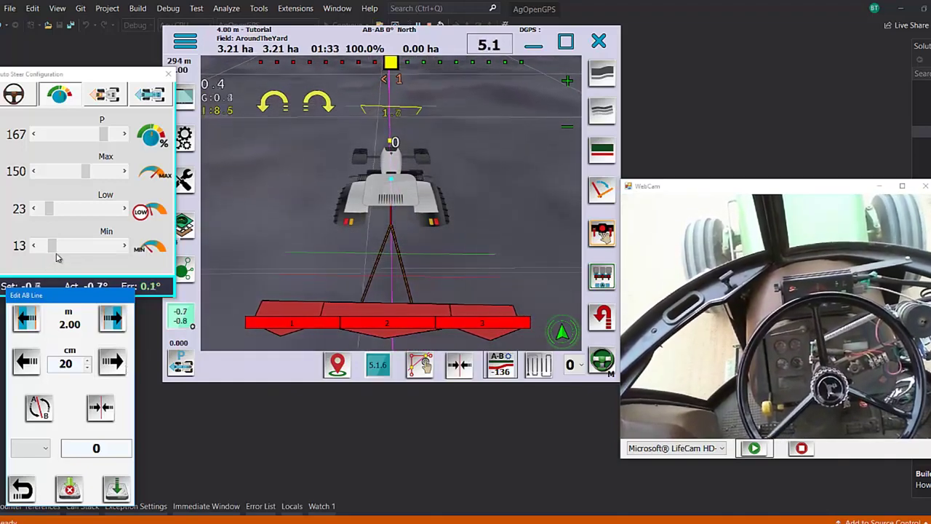
left_click(57, 249)
left_click_drag(57, 250, 66, 251)
Step: Try different steer gains: Low 53 then 43, Min 49 then 34, P down to 100
left_click_drag(49, 211, 60, 212)
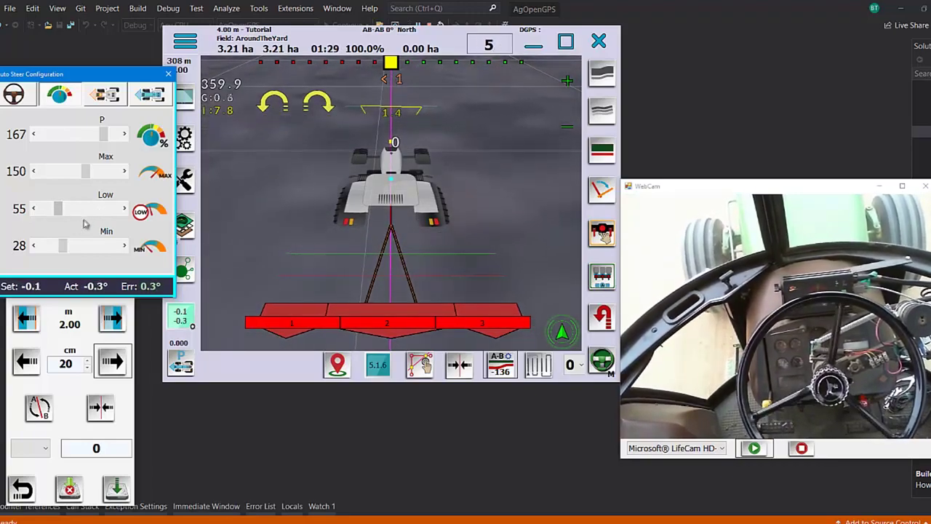
left_click_drag(64, 248, 82, 248)
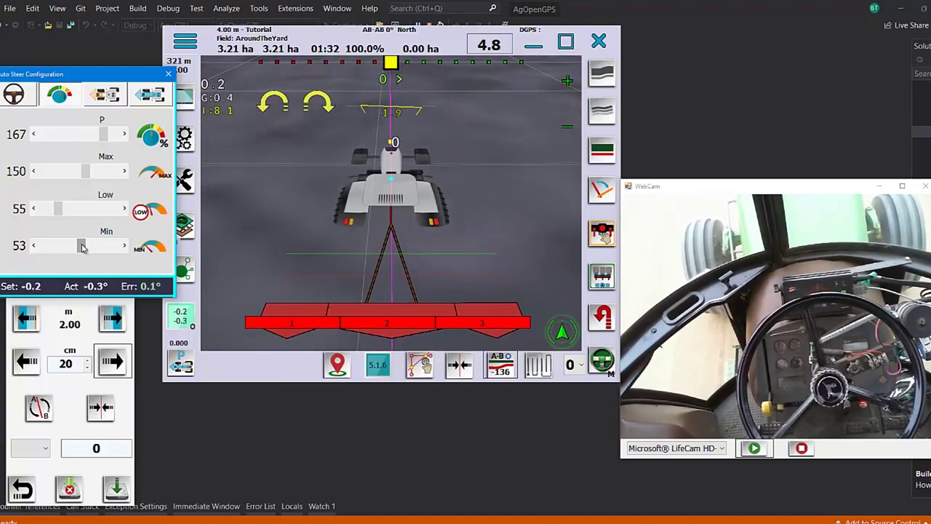
left_click_drag(82, 248, 69, 248)
left_click_drag(59, 214, 53, 215)
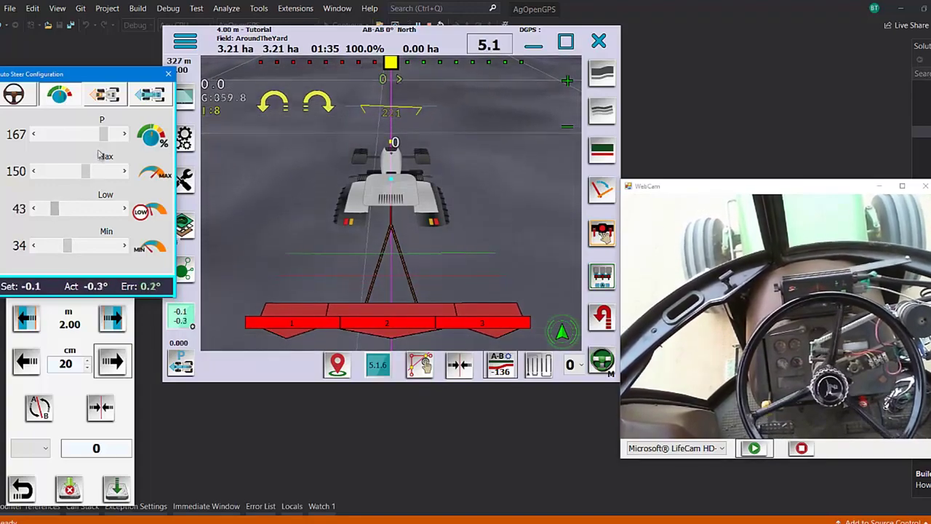
left_click_drag(104, 140, 69, 138)
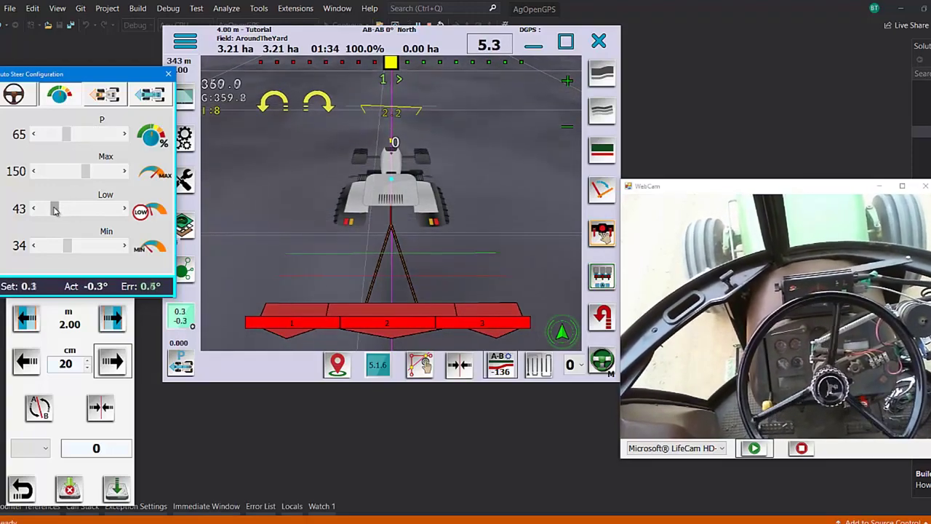
Step: Settle Low gain at 28 and Min at 26, then offset the AB line 20 cm
left_click_drag(55, 209, 50, 209)
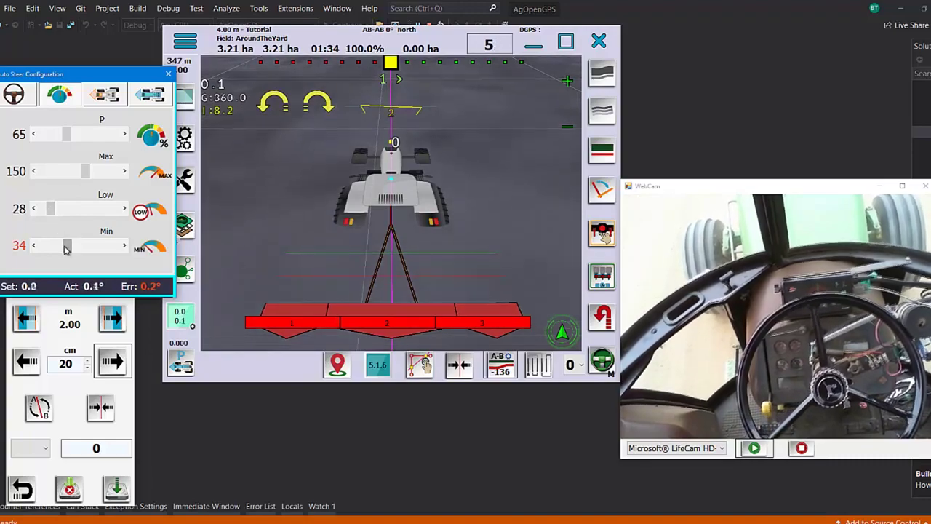
left_click_drag(67, 246, 61, 248)
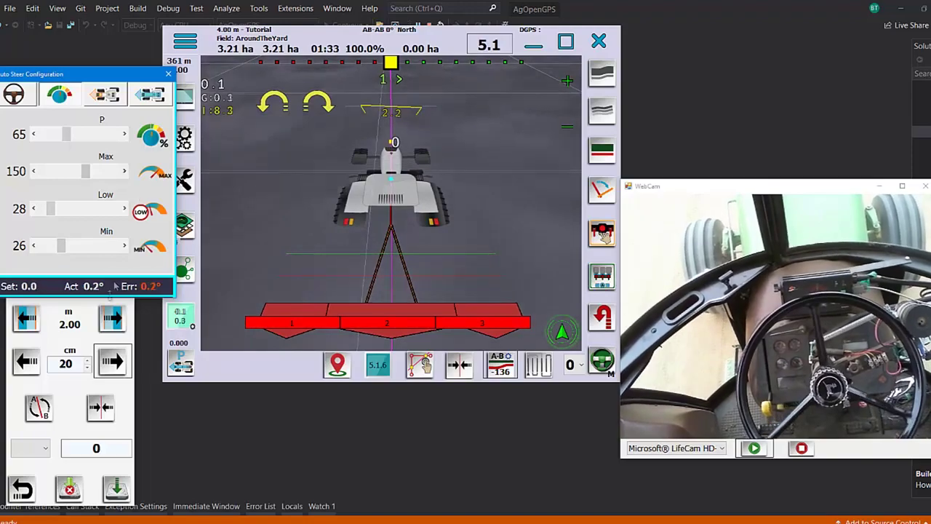
left_click(112, 364)
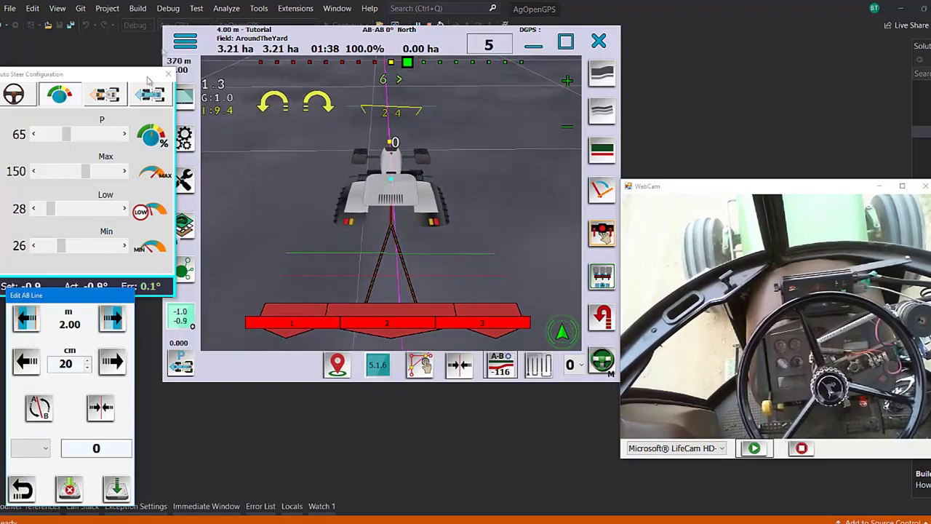
Step: Shorten the Pure Pursuit look-ahead to 2.9 m and nudge the AB line 20 cm to test it
left_click(149, 93)
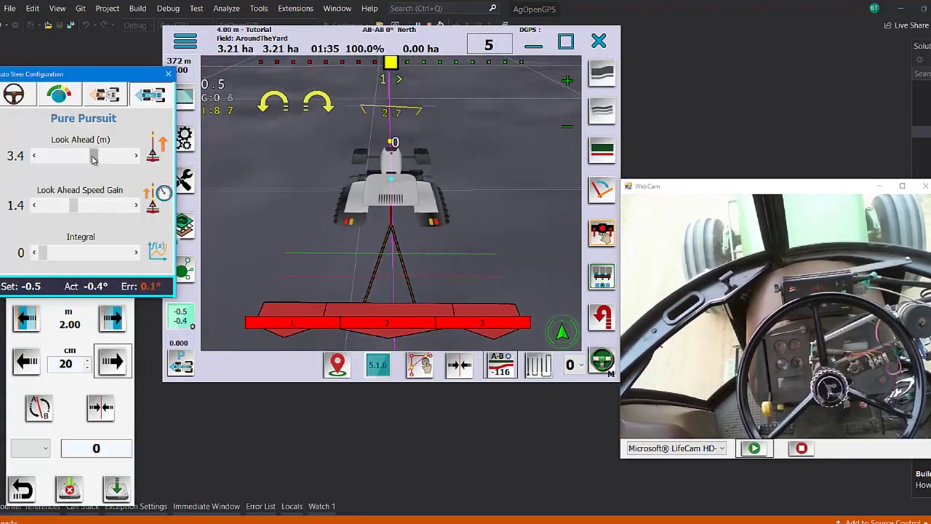
left_click_drag(93, 157, 90, 158)
left_click_drag(87, 159, 84, 159)
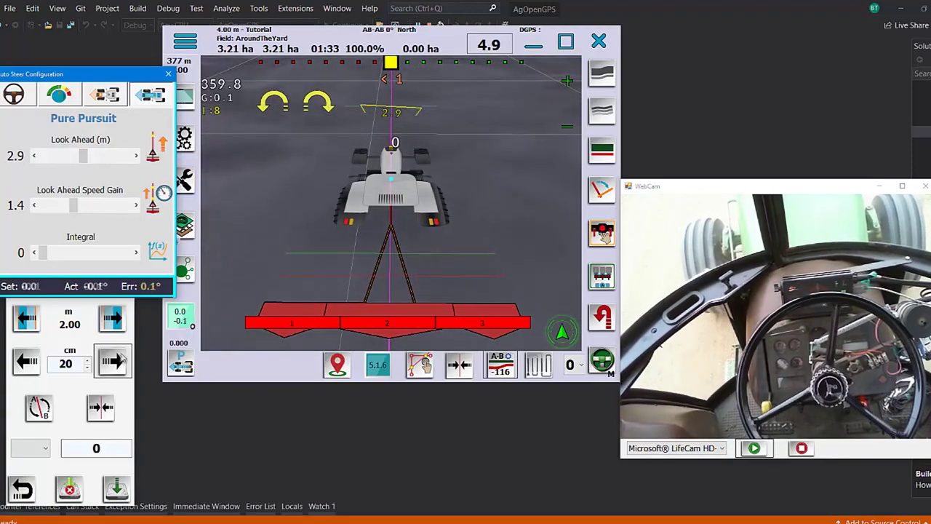
left_click(115, 361)
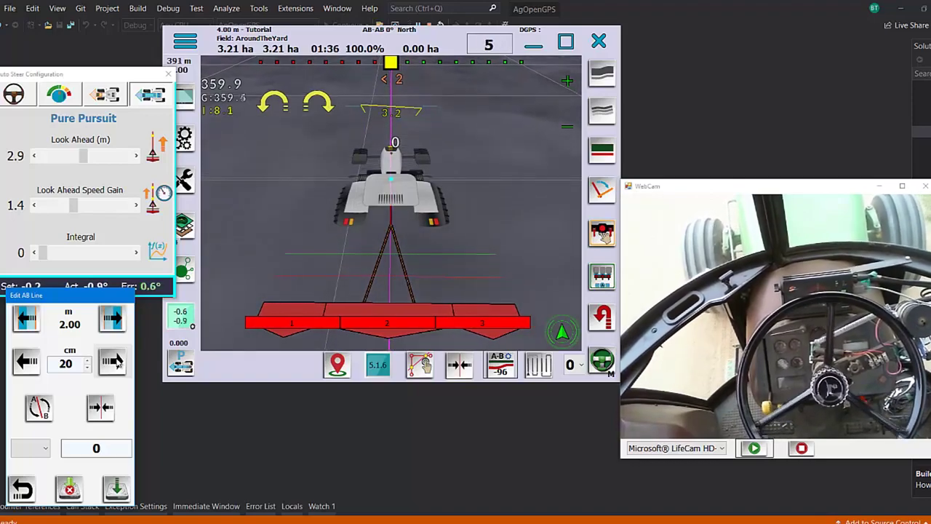
left_click(14, 94)
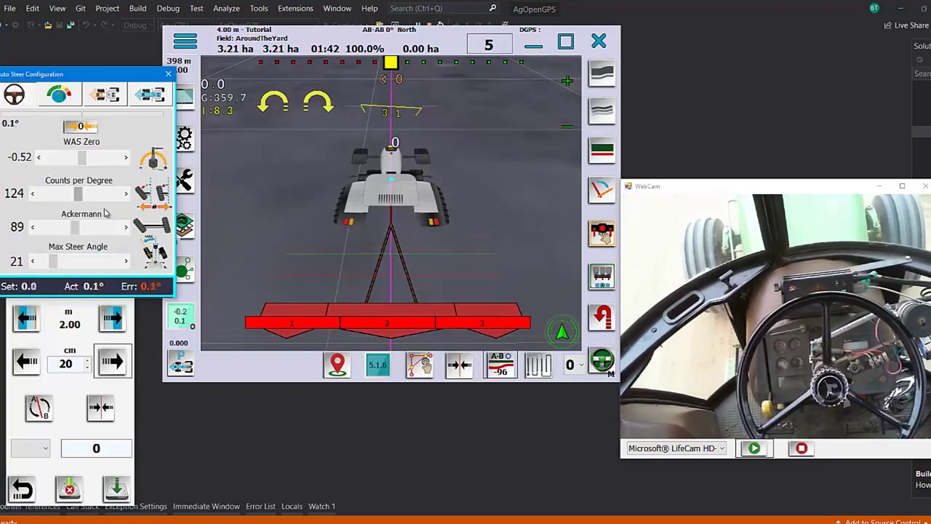
Step: Test counts per degree at 85, then 202, nudging the AB line 20 cm after each
left_click_drag(80, 195, 66, 195)
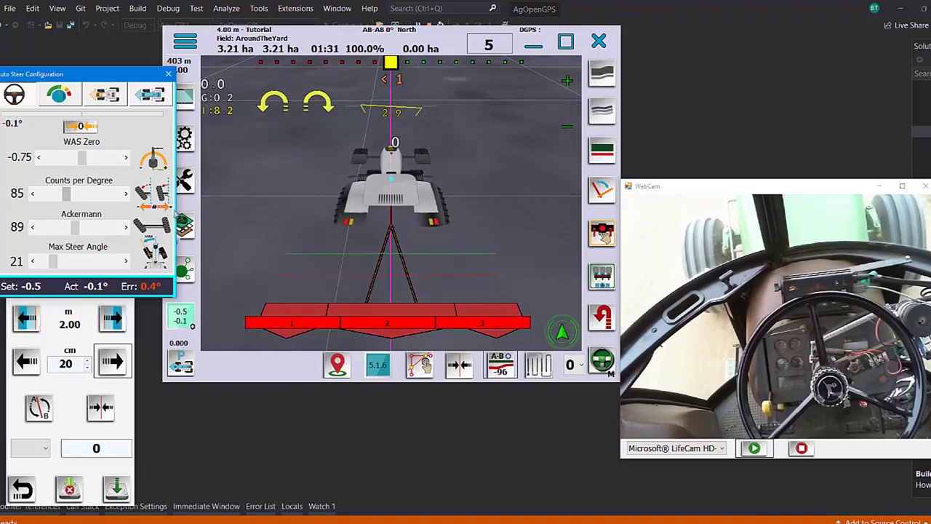
left_click(115, 362)
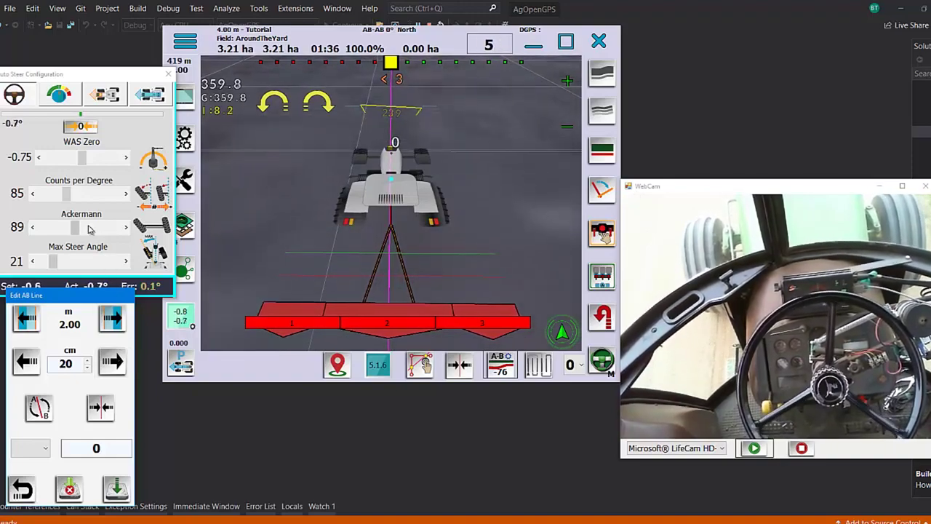
left_click_drag(72, 197, 104, 195)
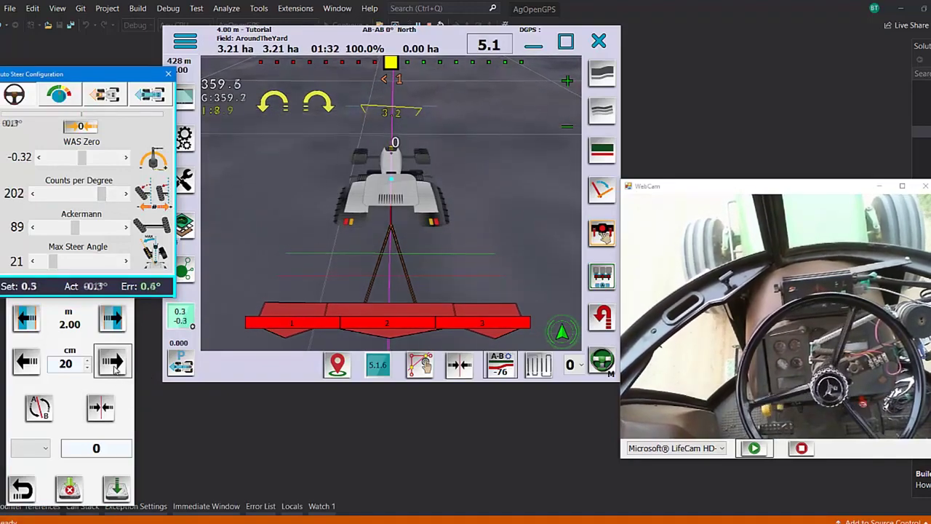
left_click(27, 362)
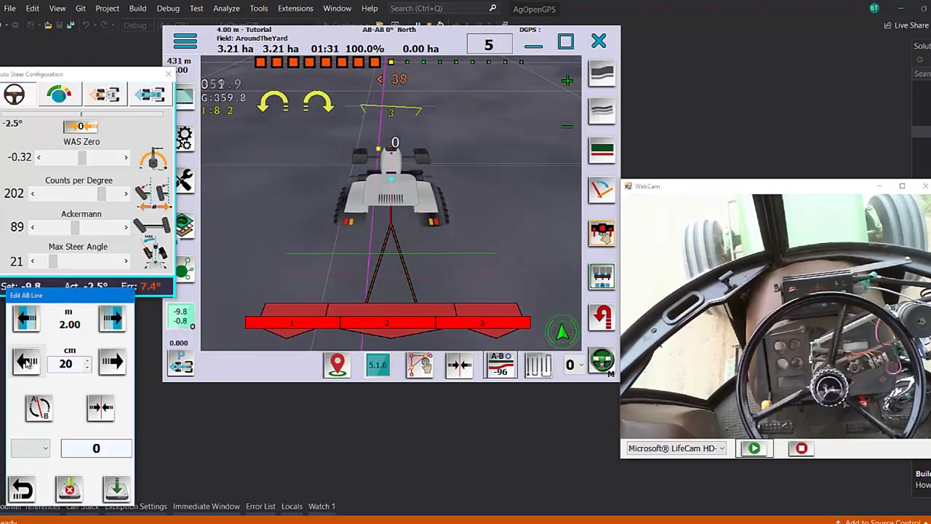
left_click(27, 362)
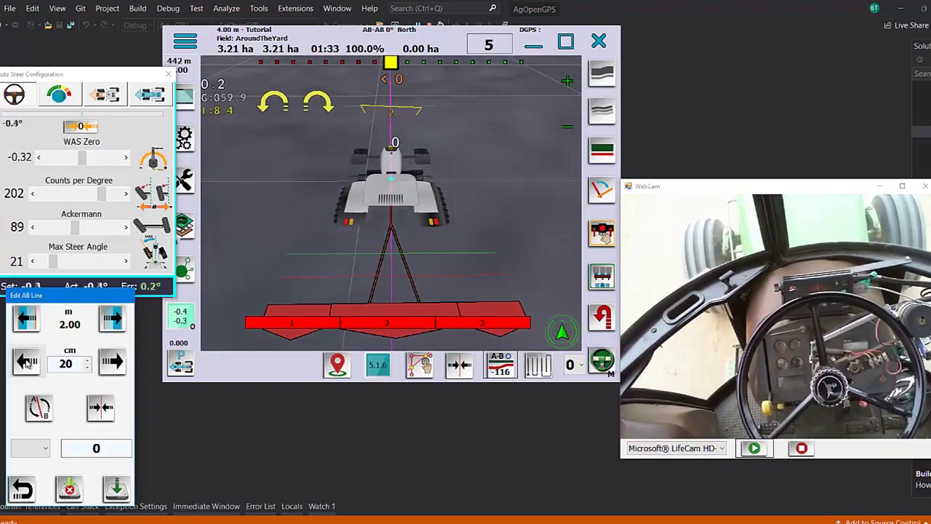
Step: Raise the P gain from 65 to 118 and nudge the AB line left to test
left_click(59, 94)
left_click_drag(71, 135, 85, 135)
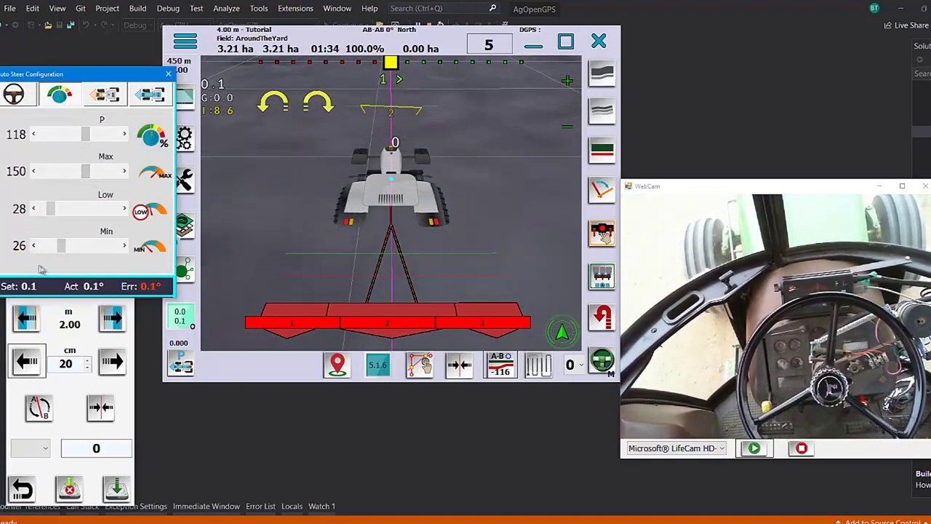
left_click(28, 361)
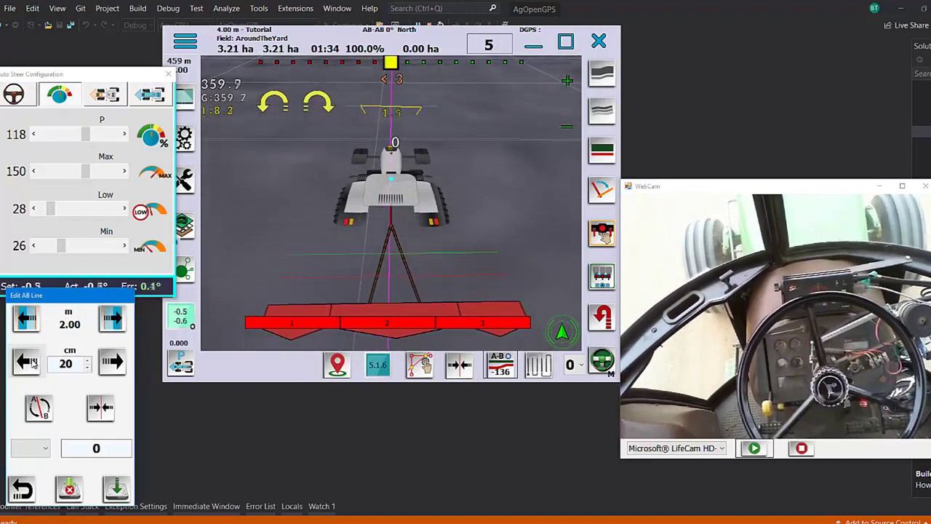
Step: Bring counts per degree down to 124 and shift the AB line left to test steering
left_click(11, 101)
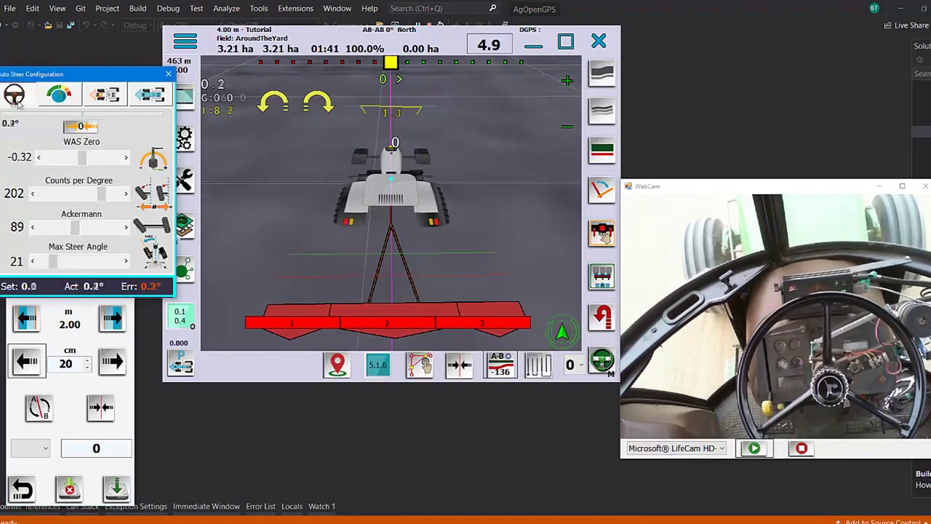
left_click_drag(100, 198, 77, 196)
left_click(107, 193)
left_click(107, 193)
left_click(108, 194)
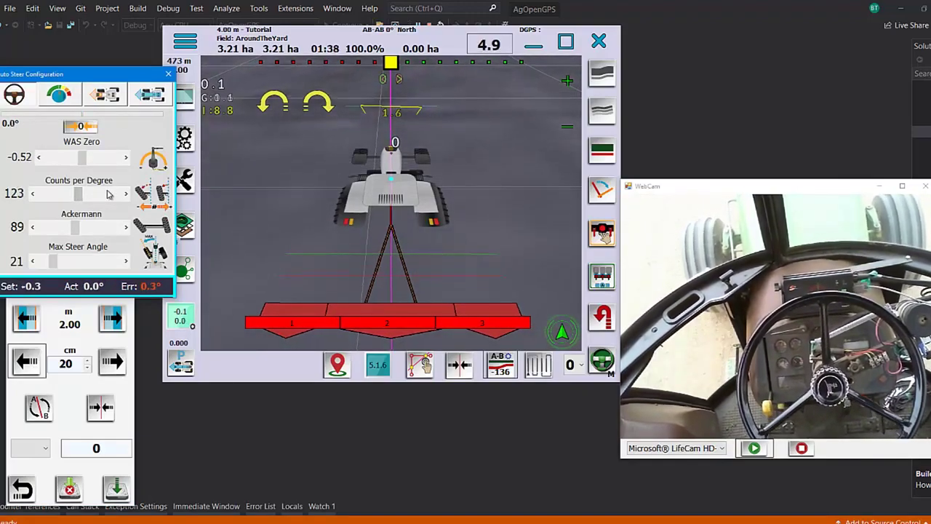
left_click(107, 194)
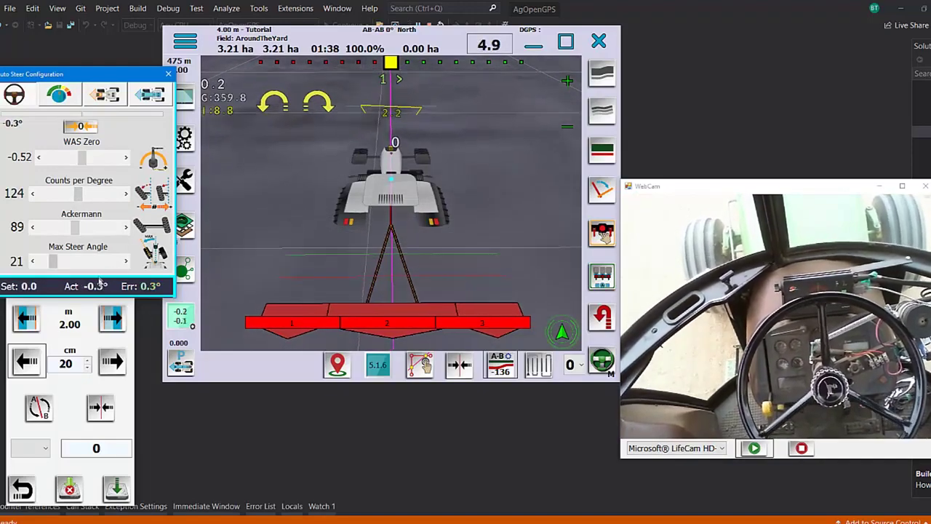
left_click(29, 369)
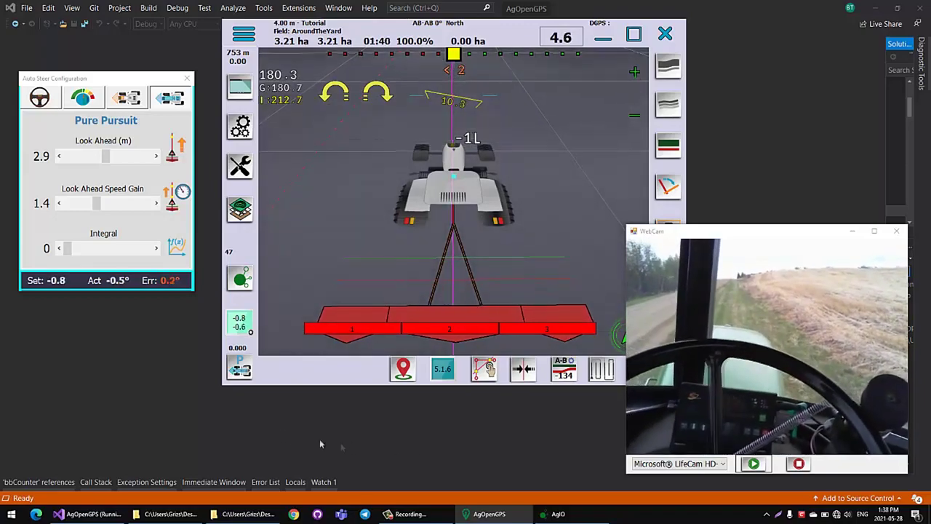
Step: Step the Pure Pursuit Integral up from 0 to 14
left_click(113, 252)
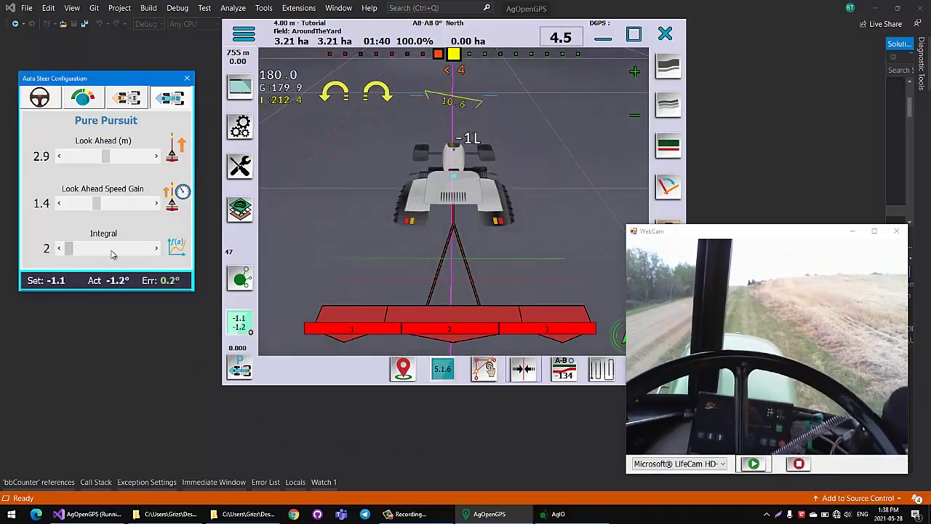
left_click(113, 251)
left_click(113, 251)
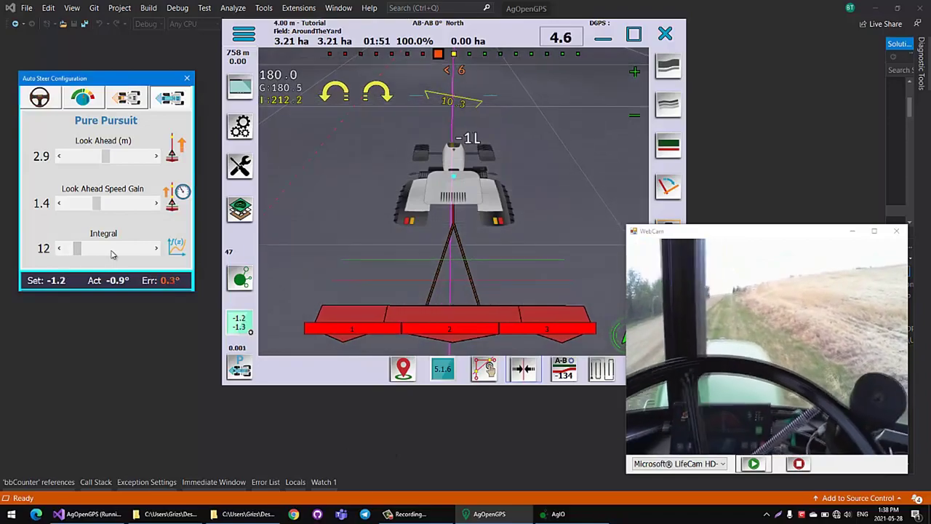
left_click(113, 251)
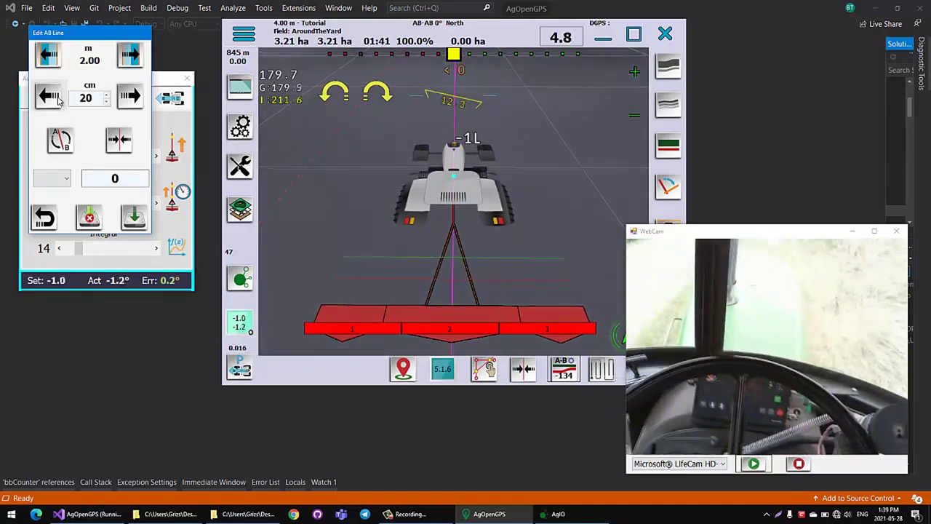
Step: Nudge the AB line left, move the AB line editor below the settings, and raise Integral to 77
left_click(49, 95)
left_click(49, 95)
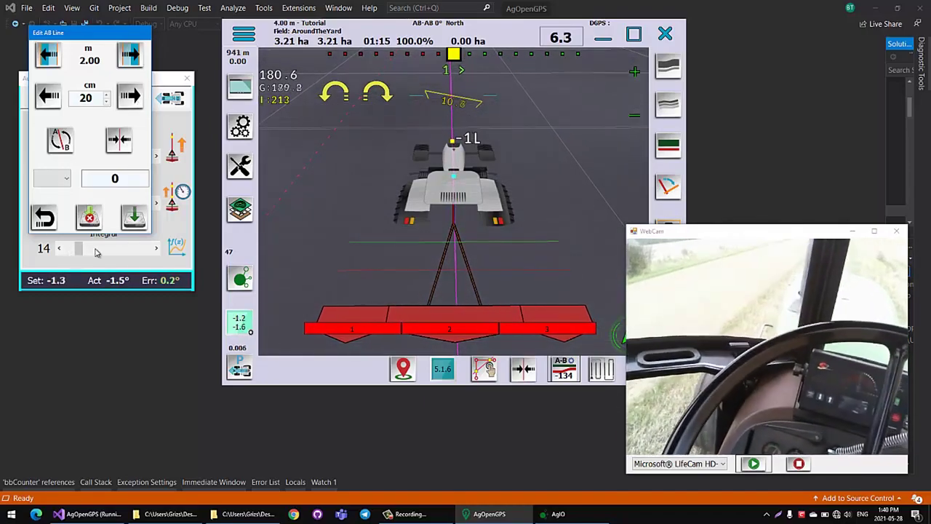
left_click_drag(82, 34, 112, 292)
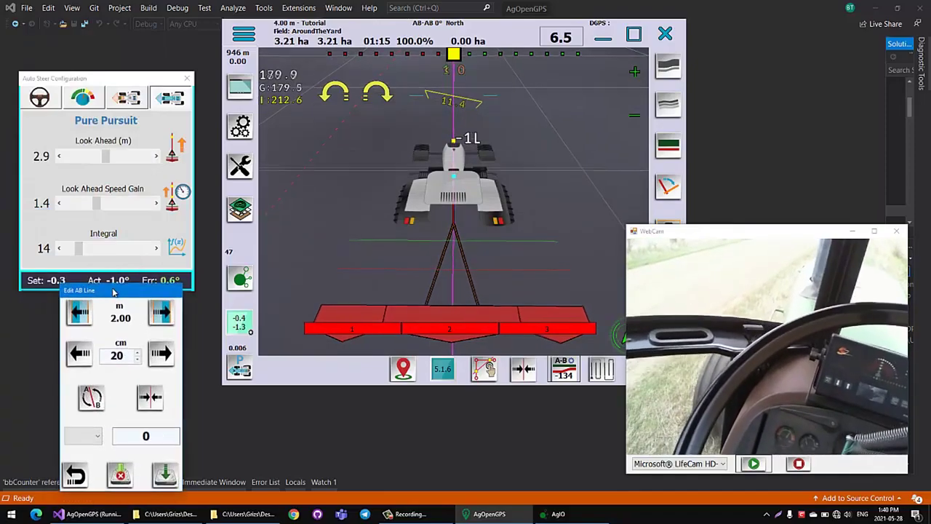
left_click_drag(82, 249, 132, 252)
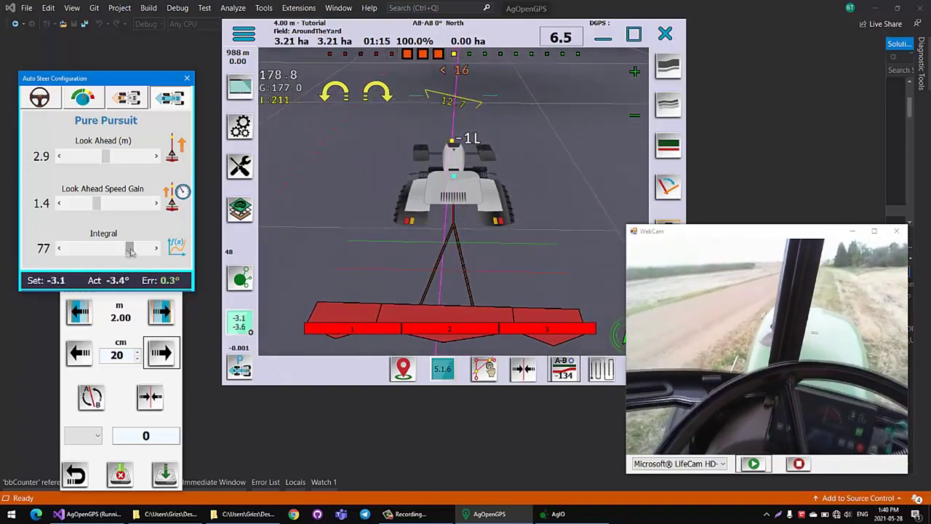
Step: Drag the Pure Pursuit Integral slider down from 77 to 22
left_click_drag(131, 252, 86, 250)
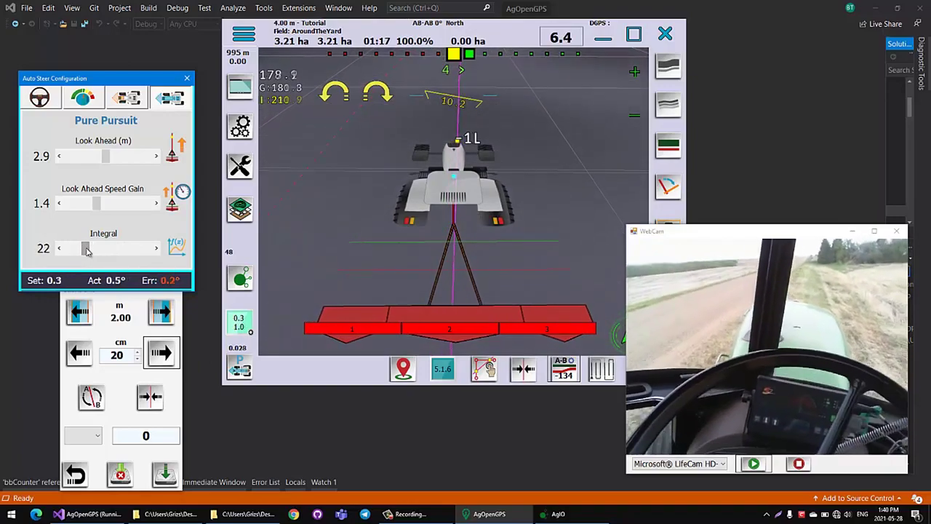